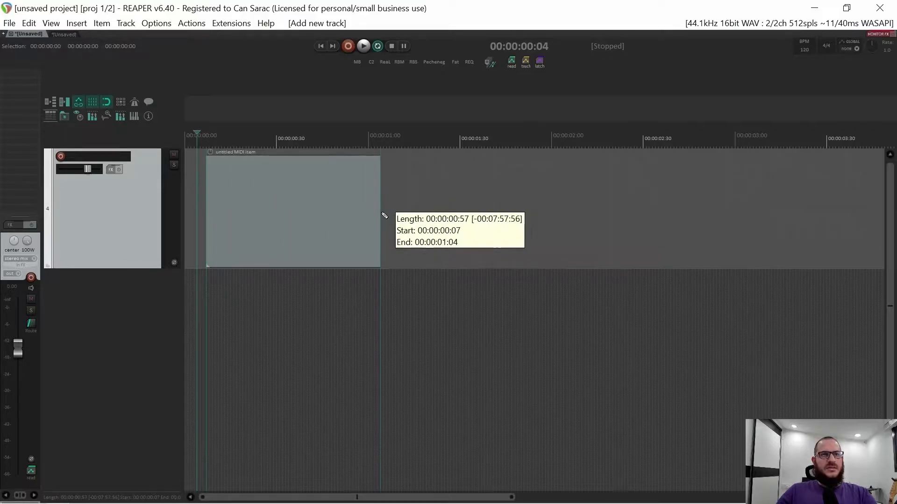
Add the JS White Noise Generator to the empty MIDI item and glue the item into audio.
{"action": "left_click", "coordinate": [326, 251]}
{"action": "key", "text": "shift+e"}
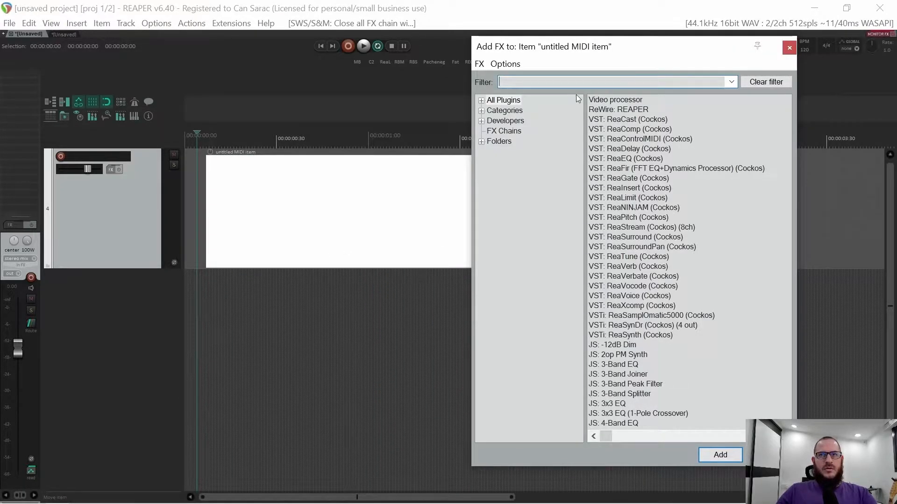
{"action": "type", "text": "white"}
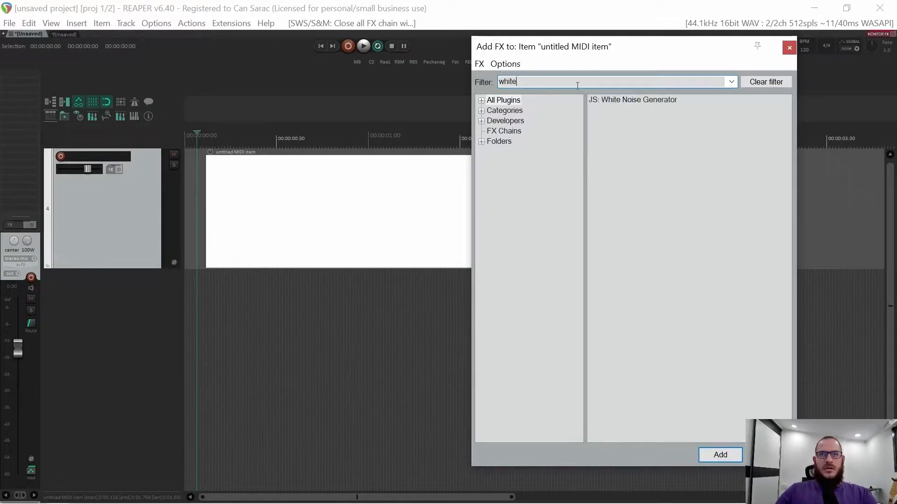
{"action": "left_click", "coordinate": [635, 101]}
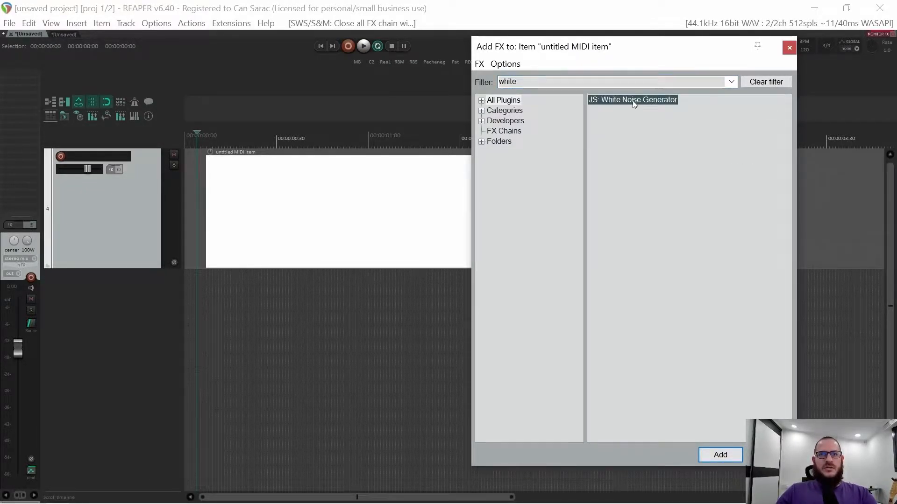
{"action": "double_click", "coordinate": [620, 99]}
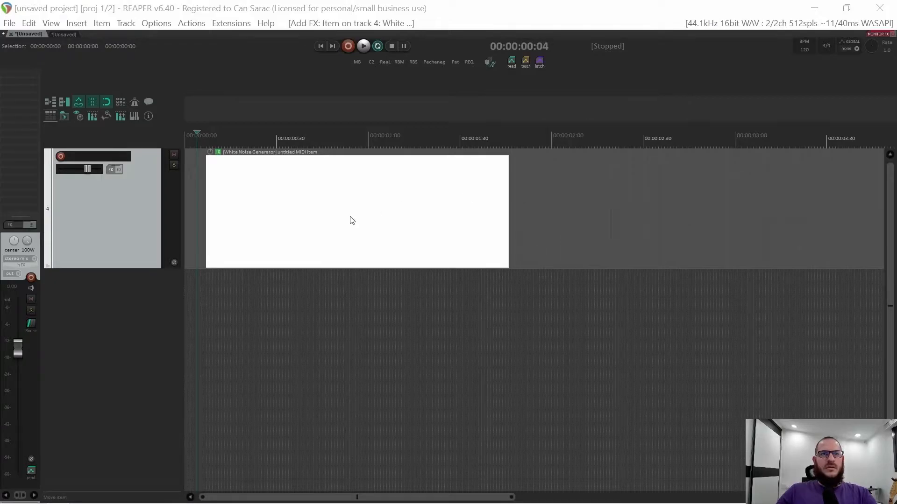
{"action": "key", "text": "ctrl+g"}
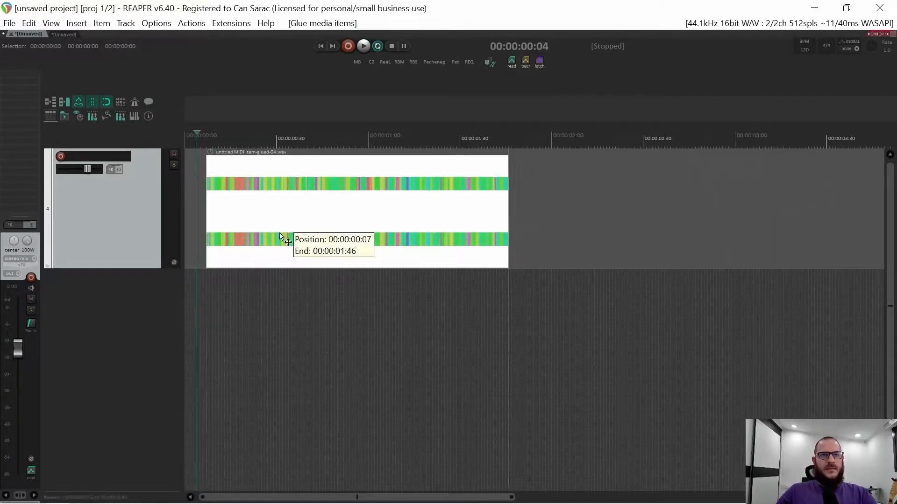
Lower the glued noise item's volume to -12 dB, and audition it with the time selection set to the item.
{"action": "scroll", "coordinate": [281, 237], "scroll_direction": "down", "scroll_amount": 5}
{"action": "scroll", "coordinate": [270, 229], "scroll_direction": "down", "scroll_amount": 8}
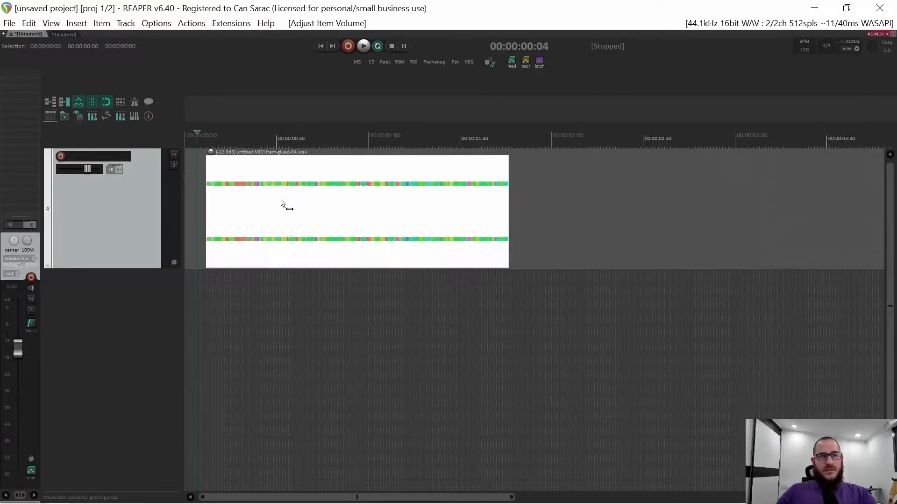
{"action": "double_click", "coordinate": [295, 187]}
{"action": "key", "text": "space"}
{"action": "key", "text": "space"}
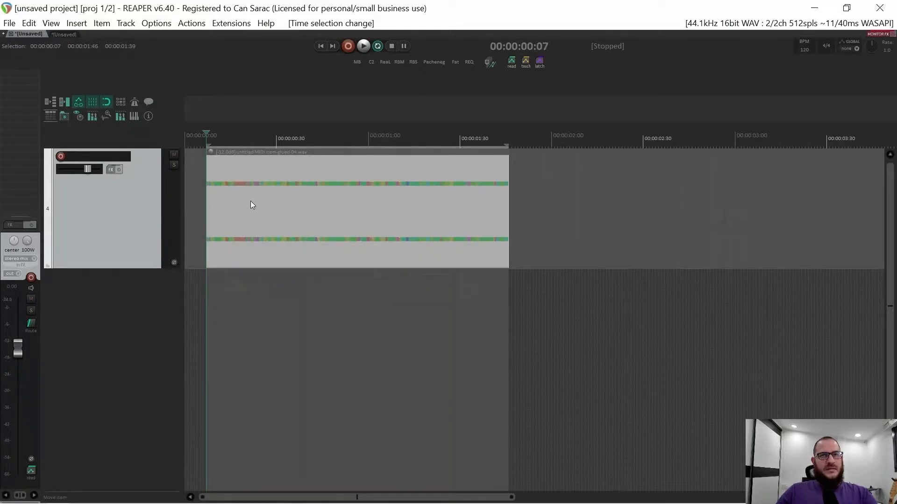
{"action": "key", "text": "space"}
{"action": "key", "text": "space"}
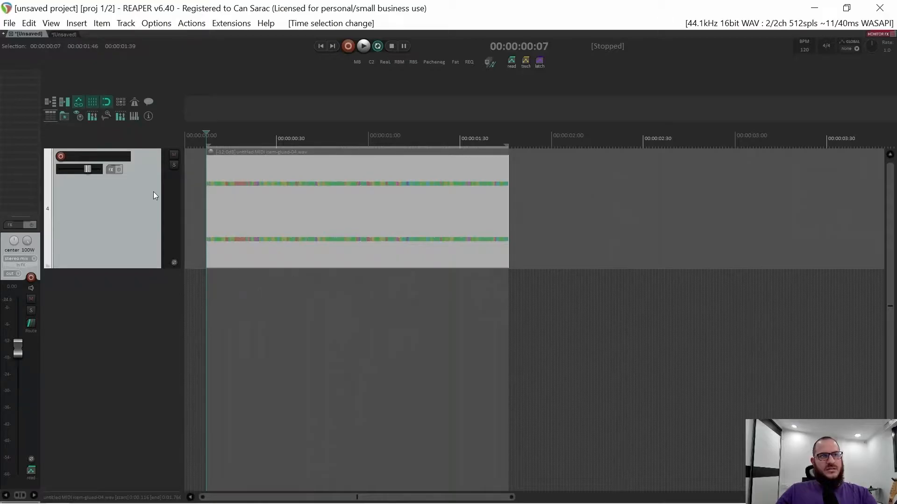
Add the JS Bit Reduction/Dither effect to track 4 and move its window clear of the noise item.
{"action": "left_click", "coordinate": [27, 73]}
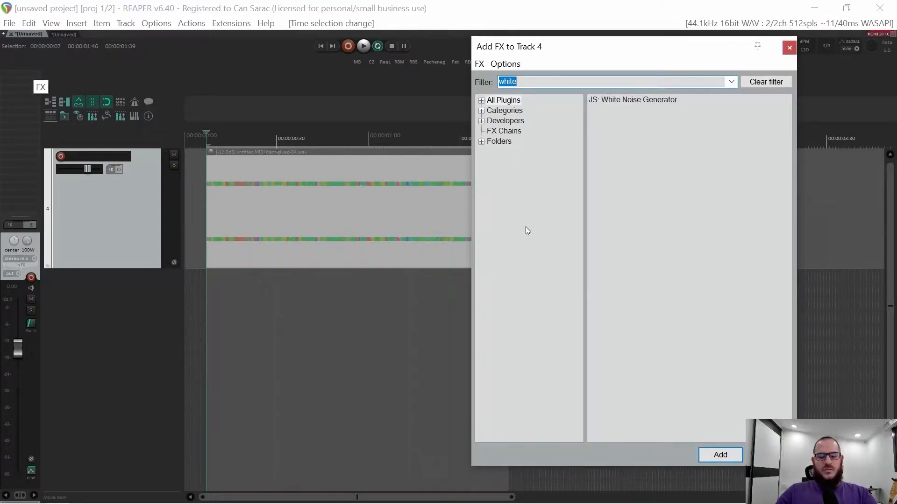
{"action": "type", "text": "bit"}
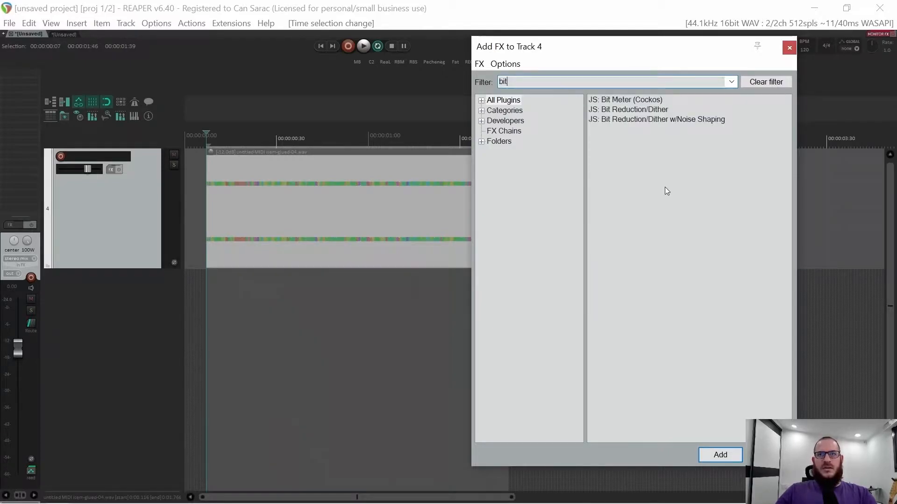
{"action": "double_click", "coordinate": [637, 109]}
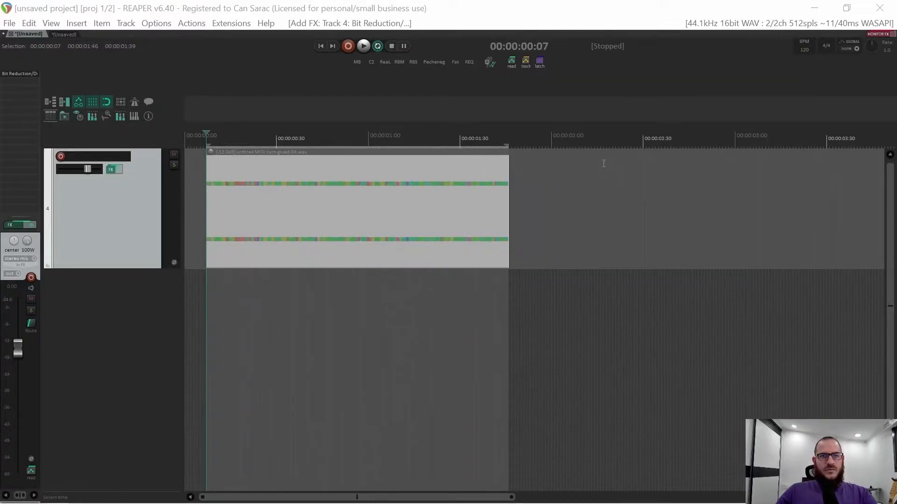
{"action": "left_click_drag", "start_coordinate": [555, 444], "coordinate": [682, 42]}
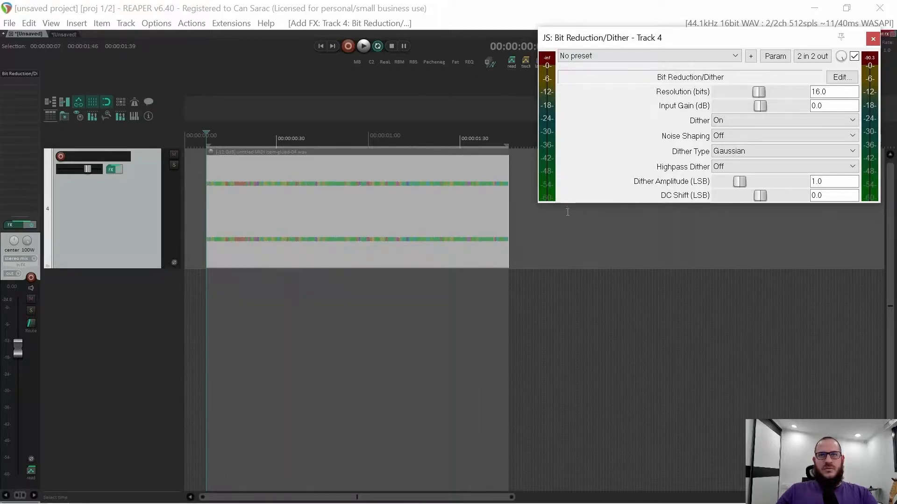
During playback, set the Bit Reduction/Dither resolution to 4 bits and its input gain to -16 dB.
{"action": "key", "text": "space"}
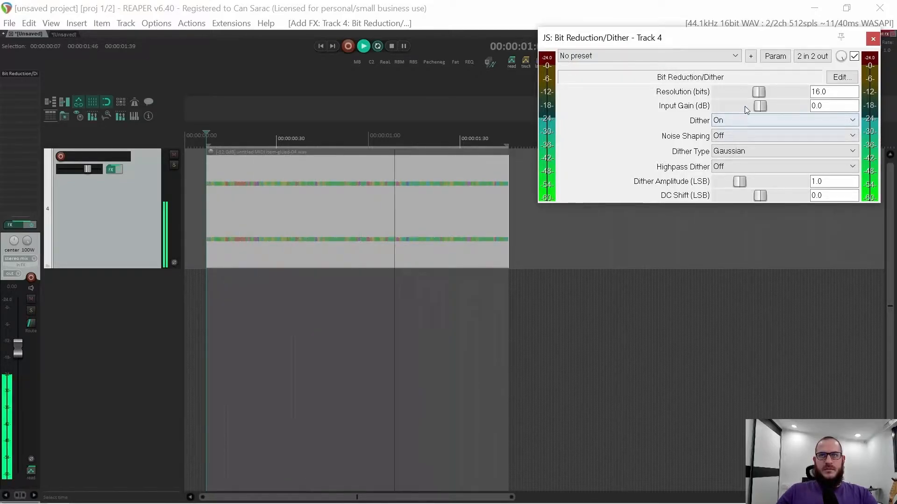
{"action": "left_click_drag", "start_coordinate": [763, 93], "coordinate": [751, 109]}
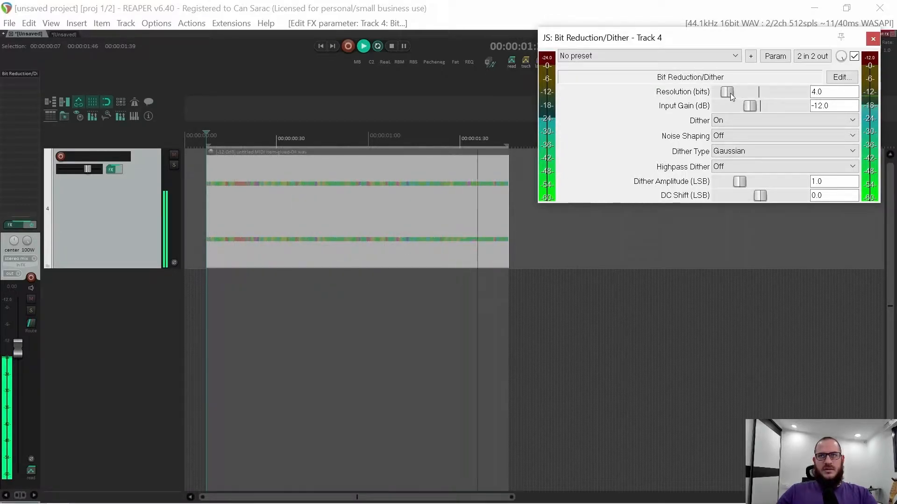
{"action": "left_click_drag", "start_coordinate": [753, 105], "coordinate": [750, 105]}
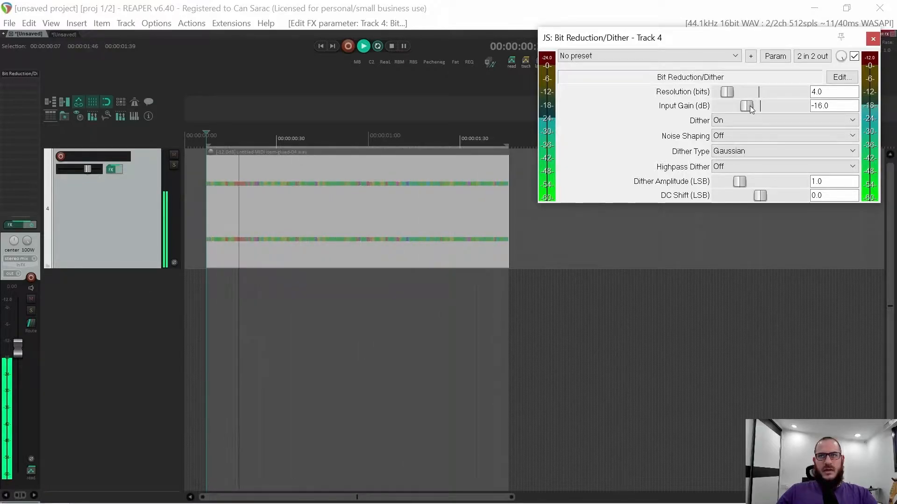
Compare the sound with dither off and on, keep dither on, and turn noise shaping on.
{"action": "left_click", "coordinate": [740, 120]}
{"action": "left_click", "coordinate": [731, 131]}
{"action": "left_click", "coordinate": [735, 122]}
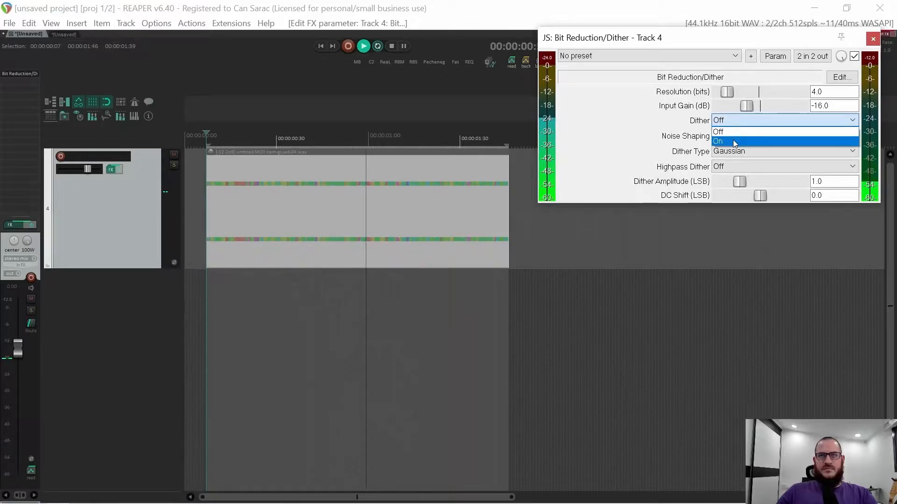
{"action": "left_click", "coordinate": [733, 139]}
{"action": "left_click", "coordinate": [736, 139]}
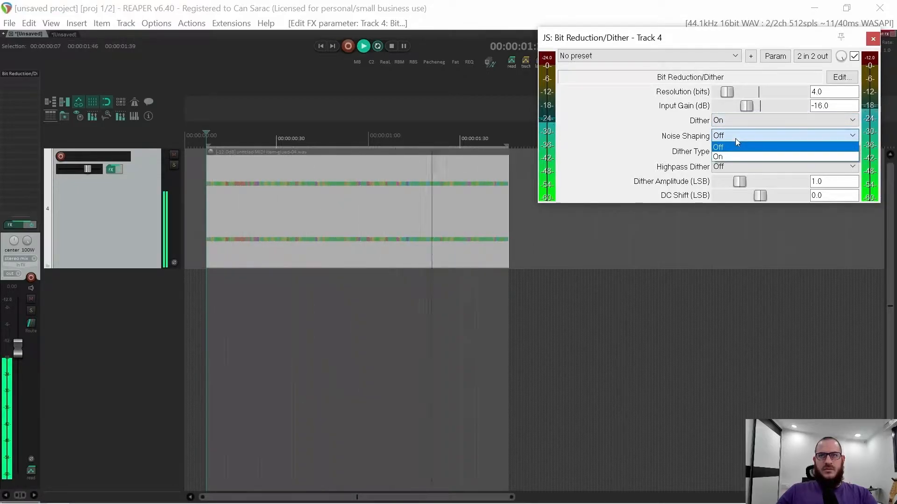
{"action": "left_click", "coordinate": [728, 156]}
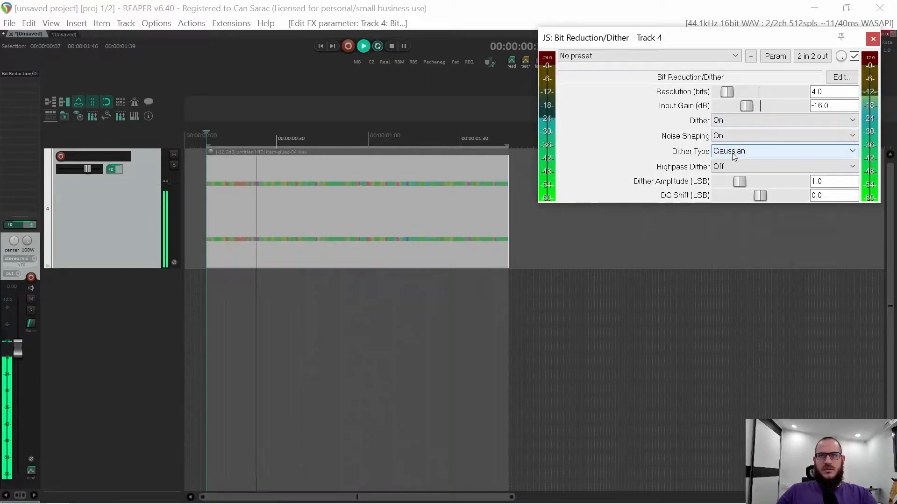
Try the Triangular dither type and highpass dither, restoring Gaussian and highpass off.
{"action": "left_click", "coordinate": [734, 156]}
{"action": "left_click", "coordinate": [733, 162]}
{"action": "scroll", "coordinate": [735, 154], "scroll_direction": "down", "scroll_amount": 2}
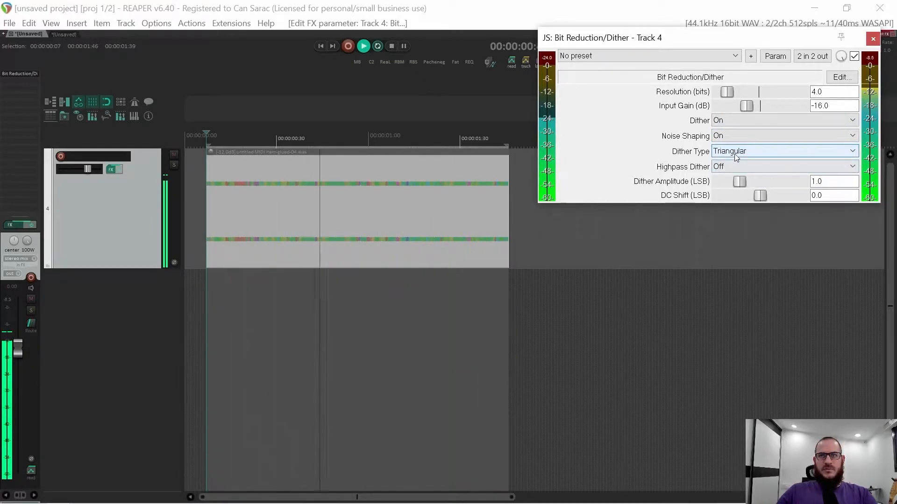
{"action": "scroll", "coordinate": [734, 157], "scroll_direction": "up", "scroll_amount": 1}
{"action": "scroll", "coordinate": [735, 156], "scroll_direction": "down", "scroll_amount": 1}
{"action": "left_click", "coordinate": [735, 167]}
{"action": "left_click", "coordinate": [730, 187]}
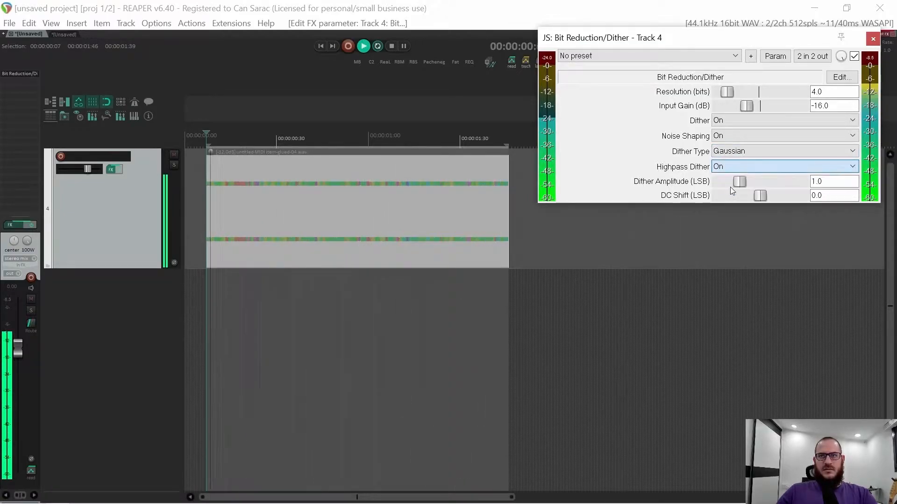
{"action": "scroll", "coordinate": [733, 170], "scroll_direction": "up", "scroll_amount": 1}
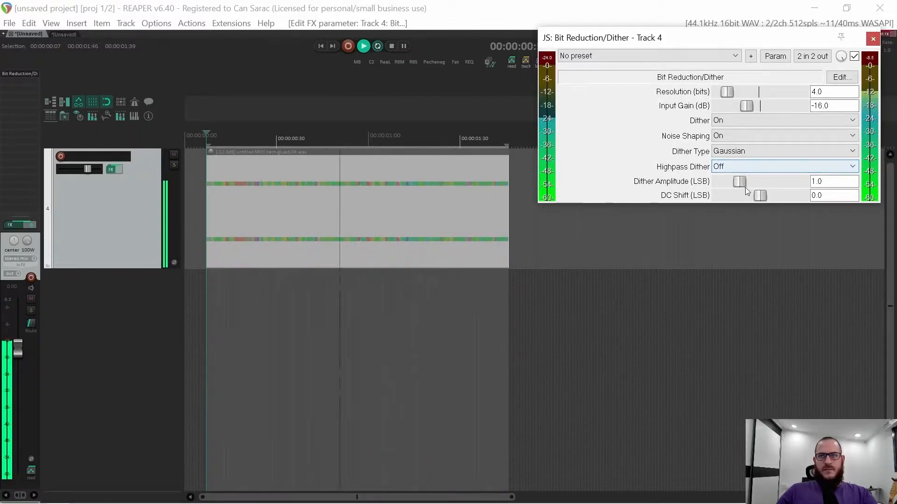
Set the dither amplitude to 0.91 LSB and the noise item's volume to -10 dB, comparing against bypassed track effects.
{"action": "left_click_drag", "start_coordinate": [744, 186], "coordinate": [740, 187]}
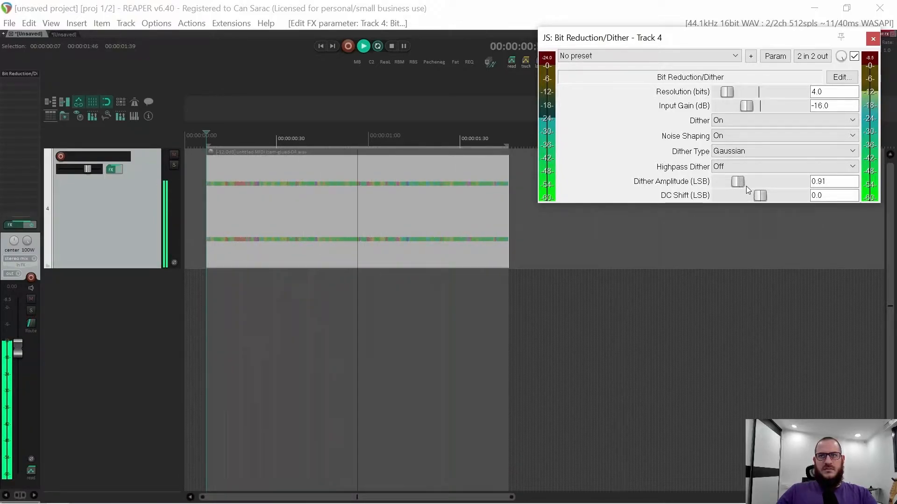
{"action": "left_click", "coordinate": [374, 238]}
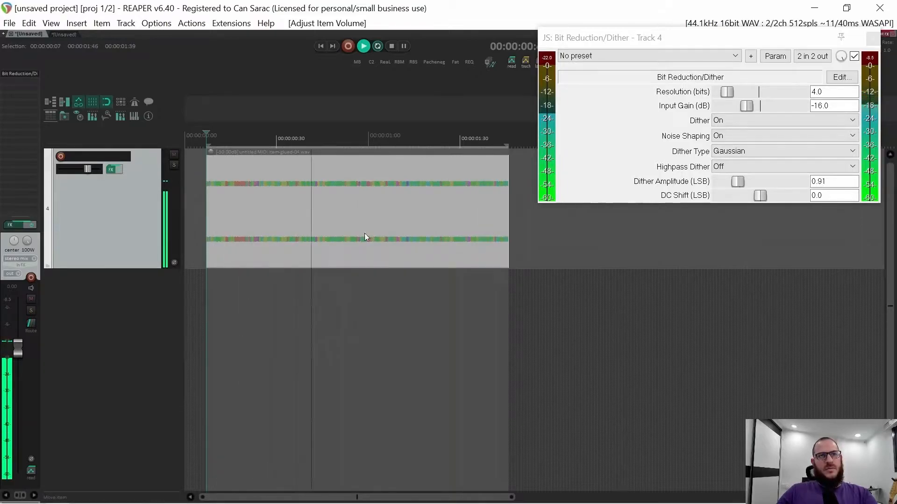
{"action": "left_click", "coordinate": [122, 170]}
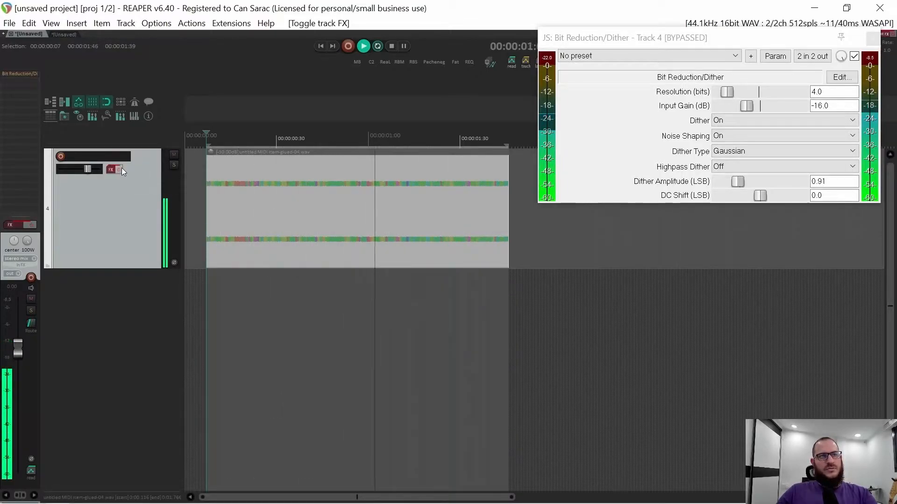
{"action": "left_click", "coordinate": [873, 38]}
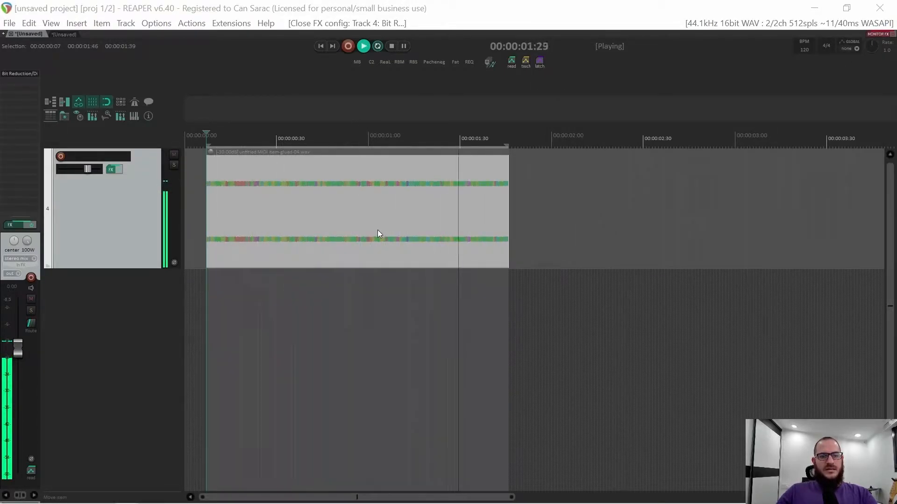
Add the ReaPitch effect to track 4 after Bit Reduction/Dither and move its window clear of the noise item.
{"action": "double_click", "coordinate": [17, 82]}
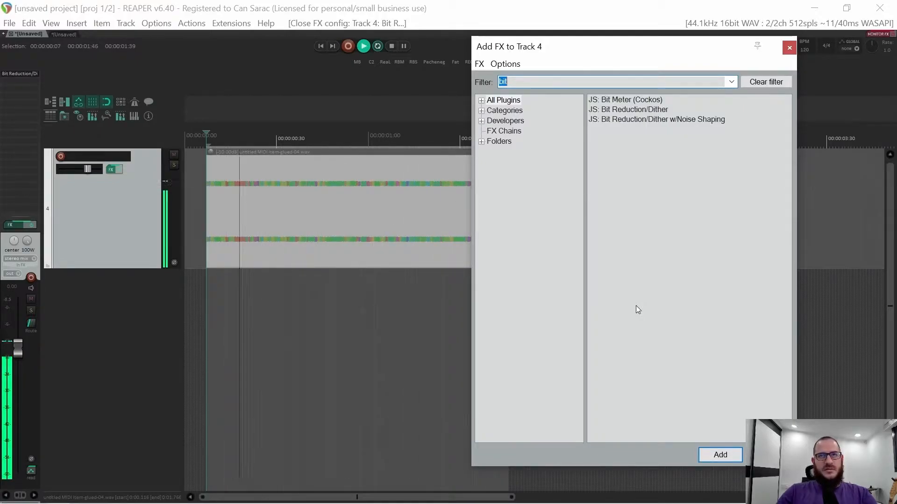
{"action": "type", "text": "pitch"}
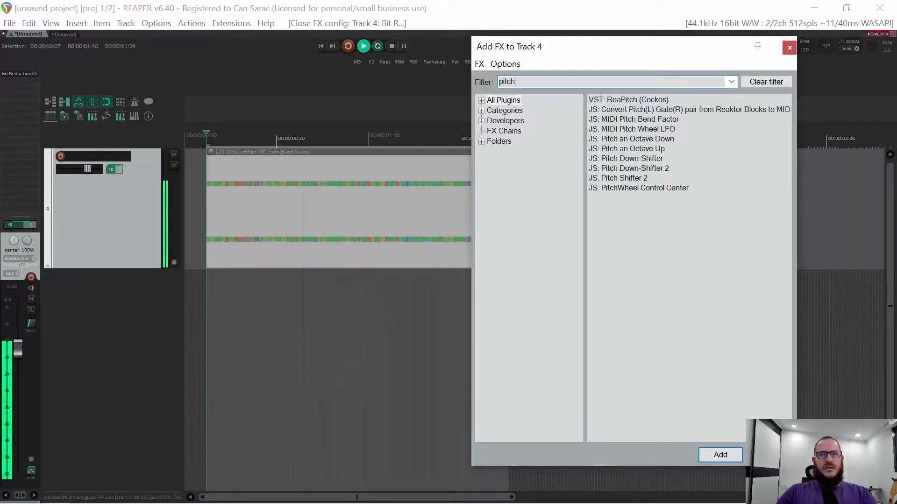
{"action": "double_click", "coordinate": [609, 100]}
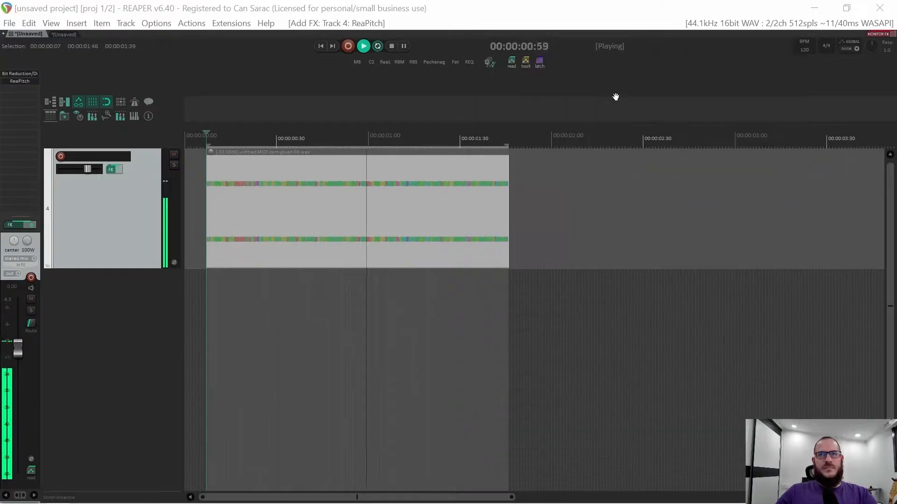
{"action": "left_click_drag", "start_coordinate": [435, 402], "coordinate": [684, 84]}
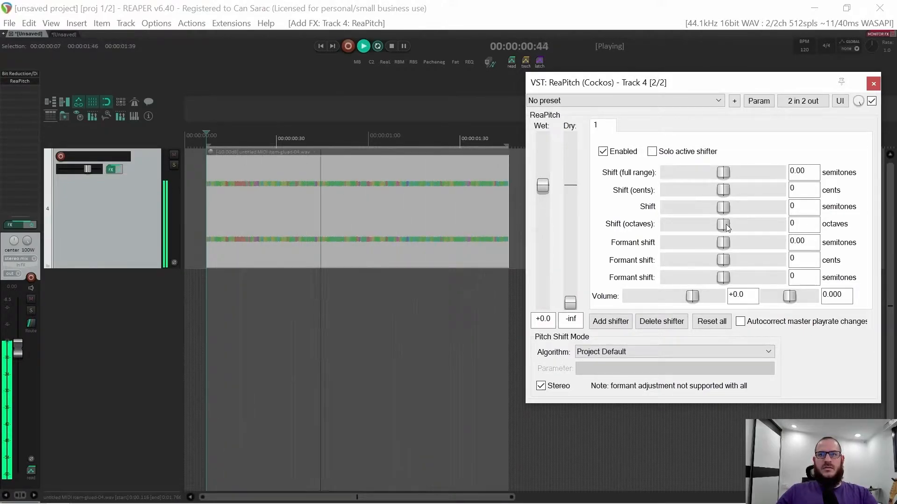
Try octave, semitone and formant shifts in ReaPitch, resetting each one to zero.
{"action": "mouse_move", "coordinate": [722, 224]}
{"action": "left_mouse_down"}
{"action": "mouse_move", "coordinate": [667, 226]}
{"action": "mouse_move", "coordinate": [715, 226]}
{"action": "mouse_move", "coordinate": [721, 217]}
{"action": "left_mouse_up"}
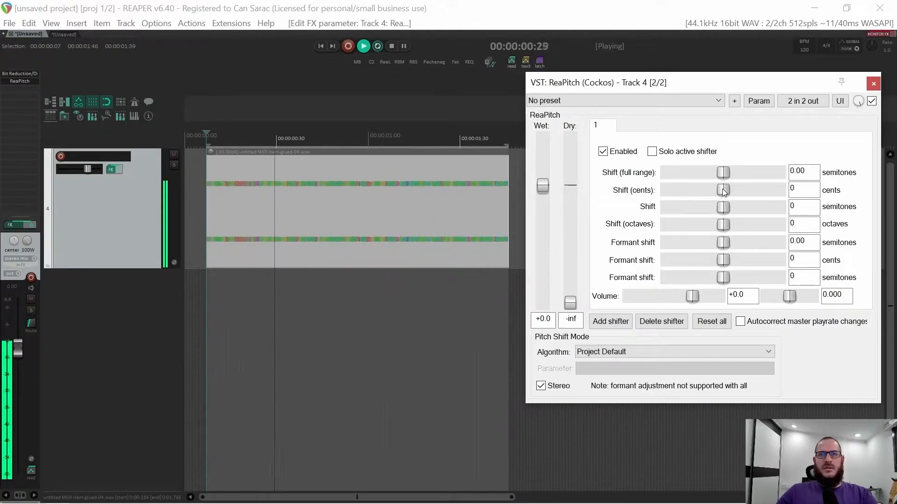
{"action": "left_click_drag", "start_coordinate": [709, 209], "coordinate": [667, 208]}
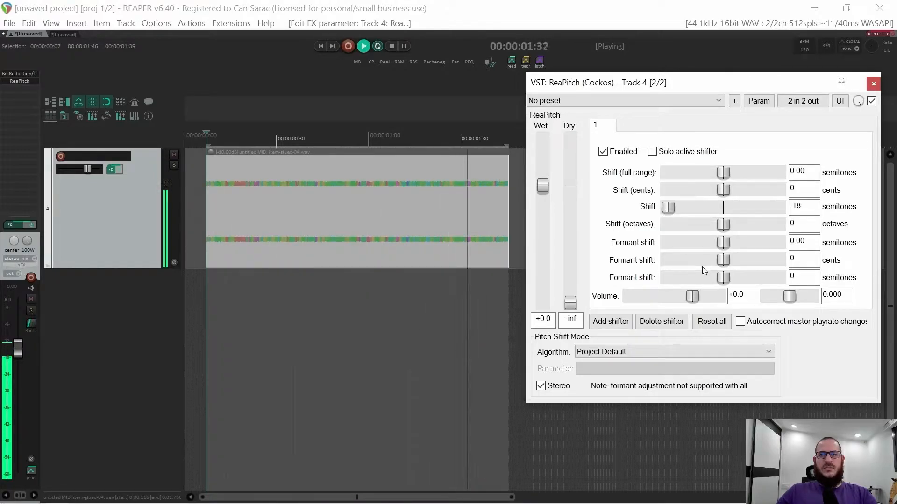
{"action": "left_click_drag", "start_coordinate": [723, 260], "coordinate": [692, 279]}
{"action": "double_click", "coordinate": [690, 279]}
{"action": "left_click_drag", "start_coordinate": [720, 243], "coordinate": [699, 244]}
{"action": "double_click", "coordinate": [699, 243]}
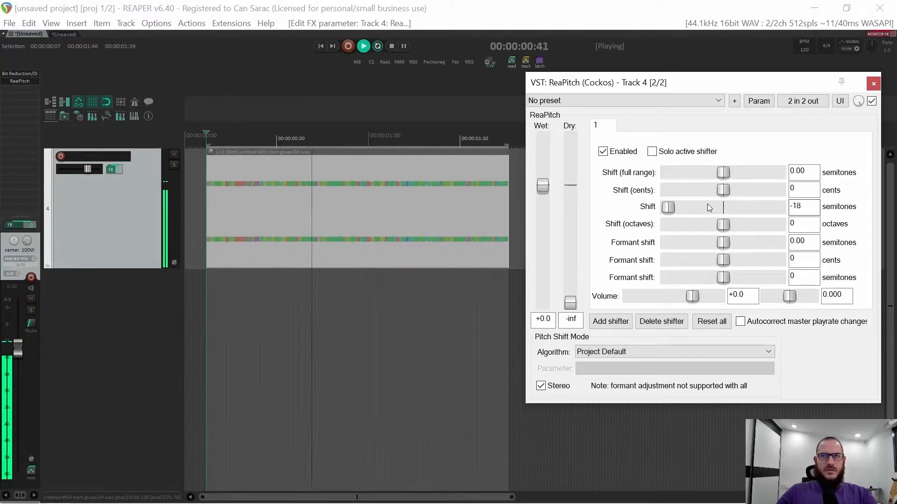
{"action": "double_click", "coordinate": [669, 208]}
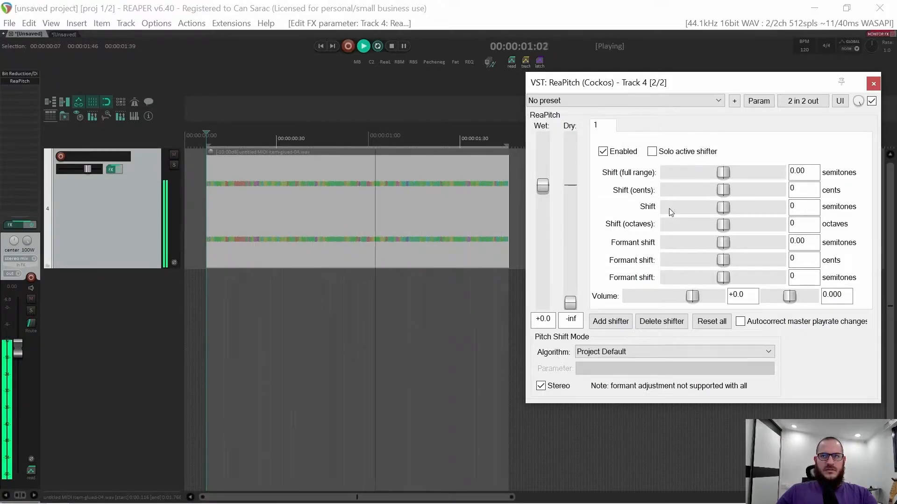
Set the ReaPitch semitone shift to -18 and close the effect window.
{"action": "left_click_drag", "start_coordinate": [727, 211], "coordinate": [649, 214]}
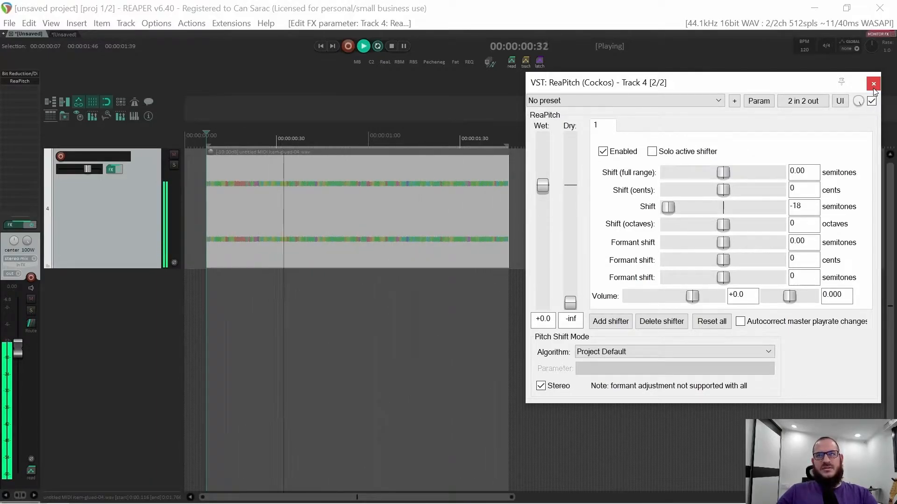
{"action": "left_click", "coordinate": [873, 84]}
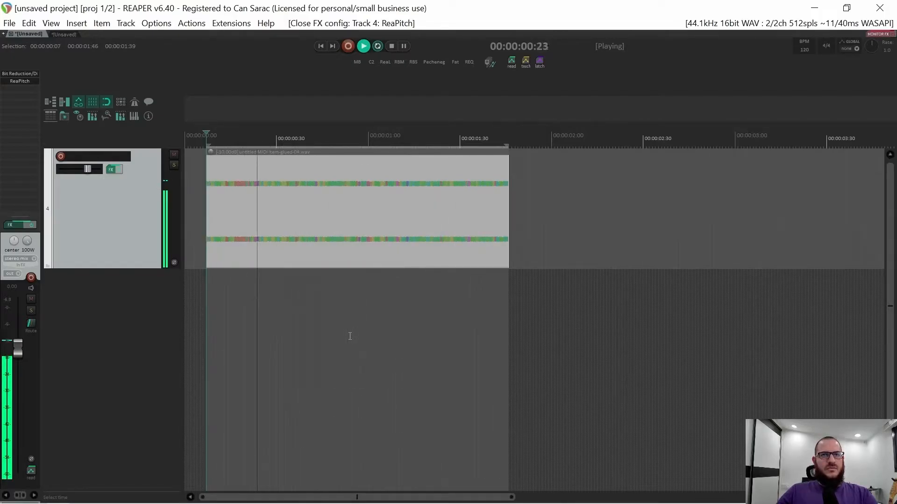
Add the JS: Distortion effect to track 4 after ReaPitch and move its window clear of the noise item.
{"action": "double_click", "coordinate": [20, 88]}
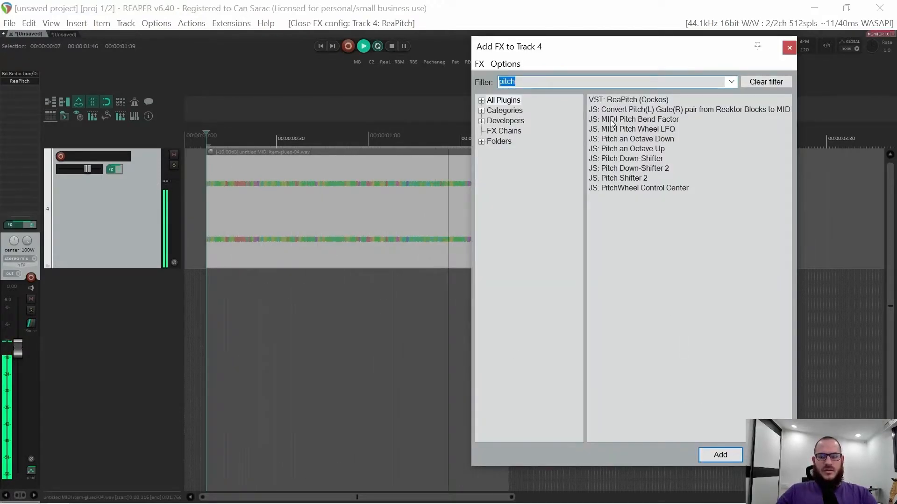
{"action": "type", "text": "disto"}
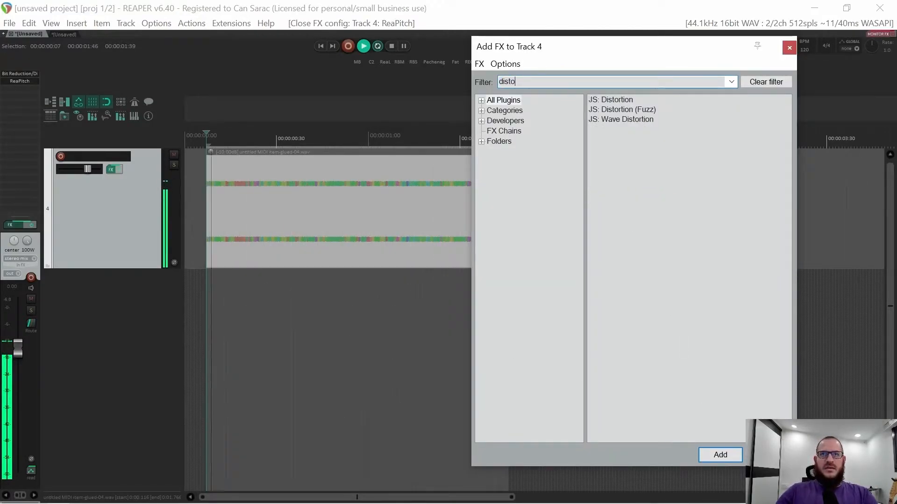
{"action": "double_click", "coordinate": [614, 101]}
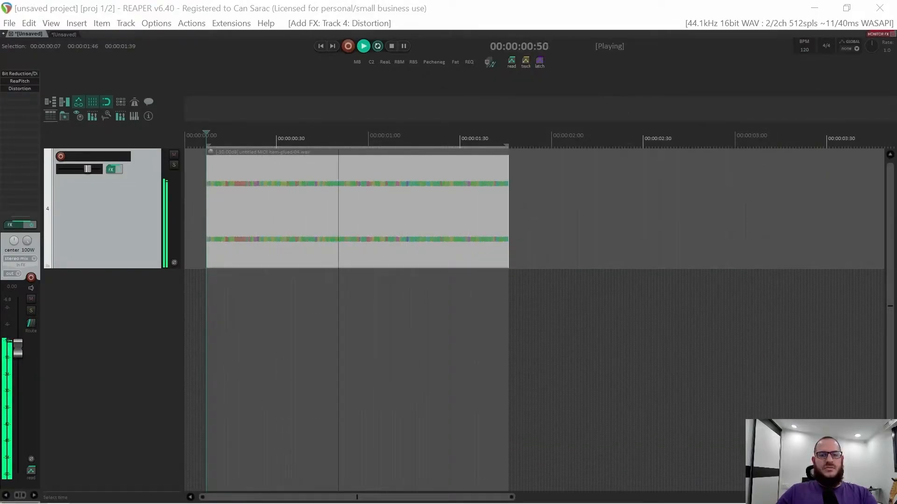
{"action": "left_click_drag", "start_coordinate": [406, 267], "coordinate": [617, 96]}
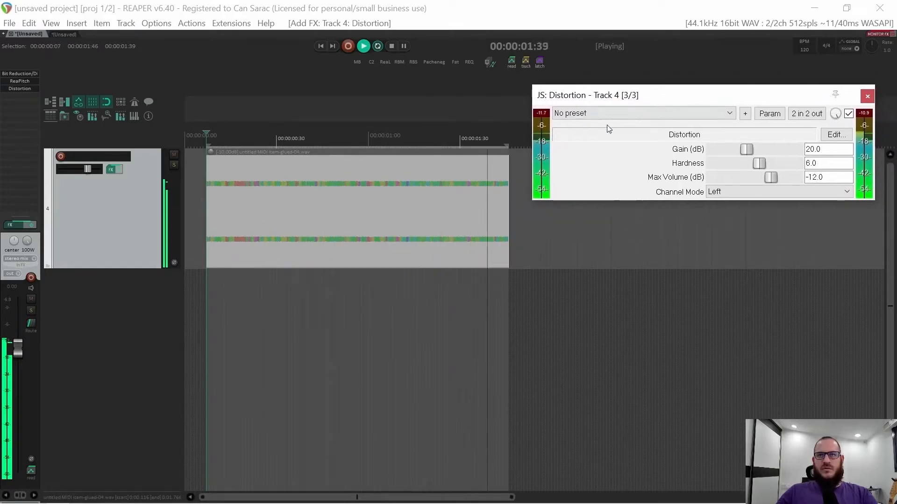
Set the distortion's channel mode to Stereo, gain to 8 dB and hardness to 9, and close the effect window.
{"action": "left_click", "coordinate": [739, 188]}
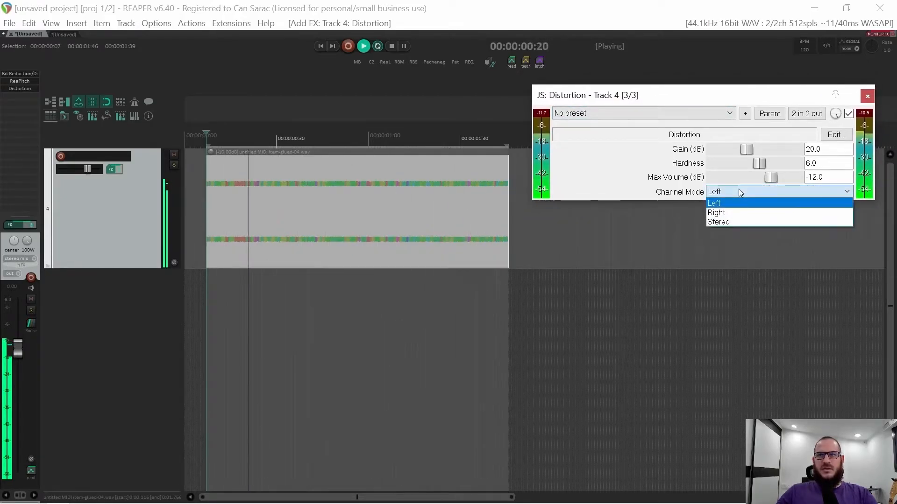
{"action": "left_click", "coordinate": [722, 223]}
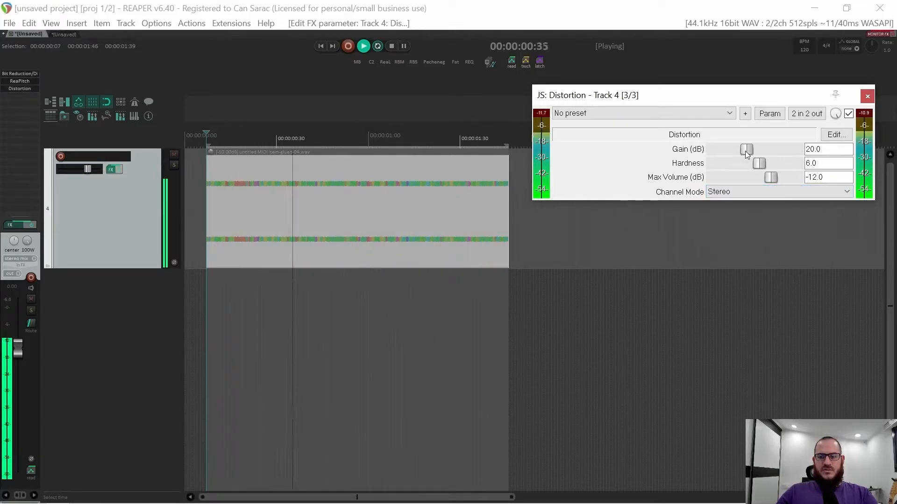
{"action": "left_click_drag", "start_coordinate": [746, 154], "coordinate": [783, 166]}
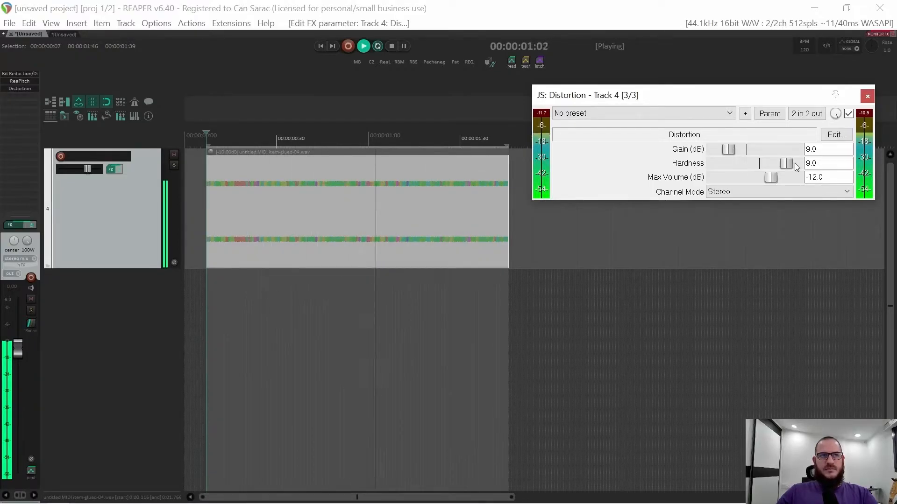
{"action": "left_click_drag", "start_coordinate": [728, 150], "coordinate": [730, 154]}
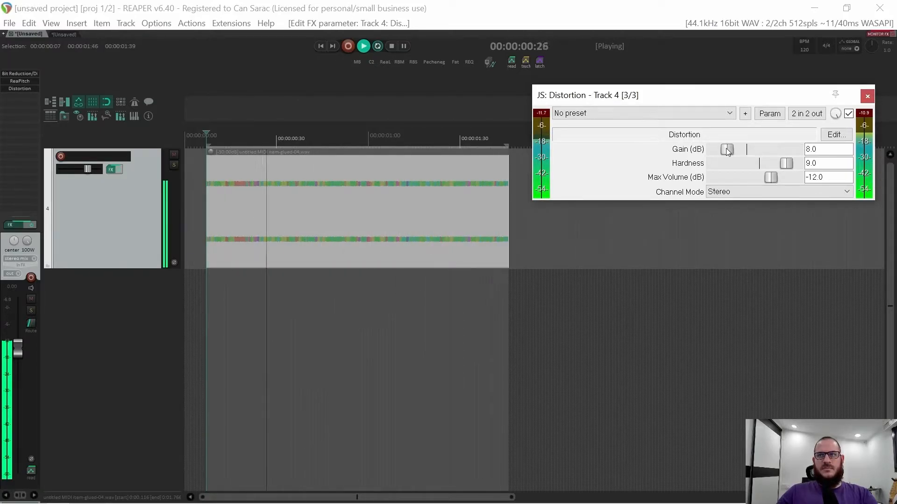
{"action": "left_click", "coordinate": [867, 97]}
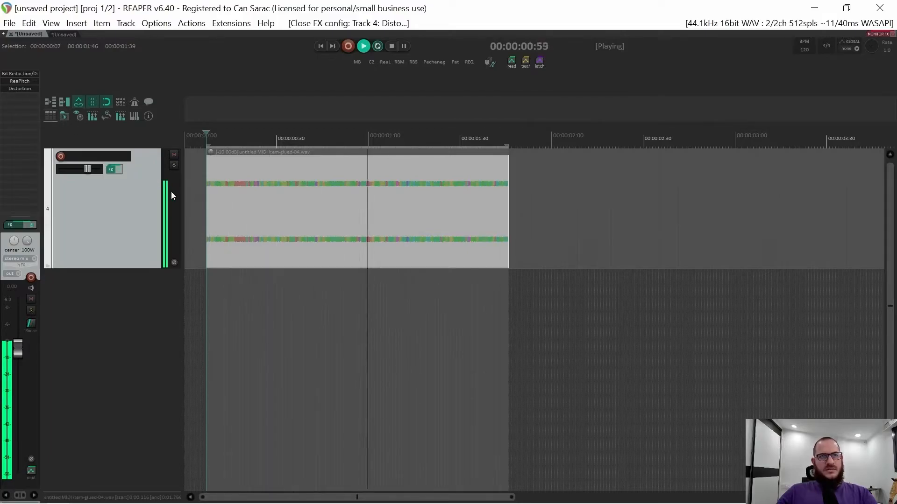
Add the JS: Ping Pong Pan effect to track 4 after Distortion and move its window clear of the noise item.
{"action": "double_click", "coordinate": [25, 99]}
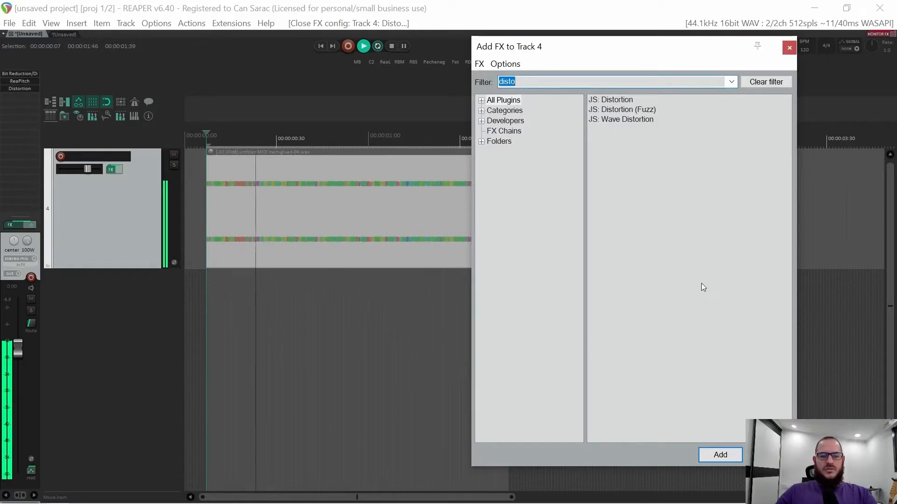
{"action": "type", "text": "pan"}
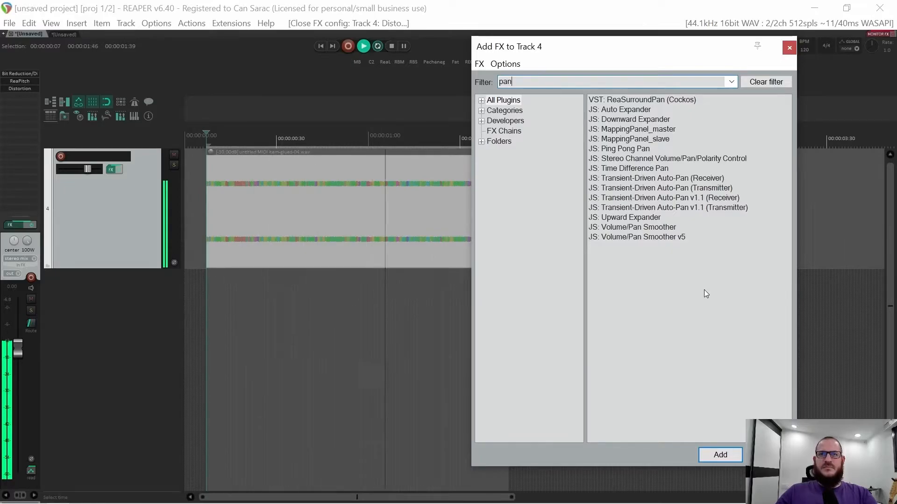
{"action": "double_click", "coordinate": [621, 148]}
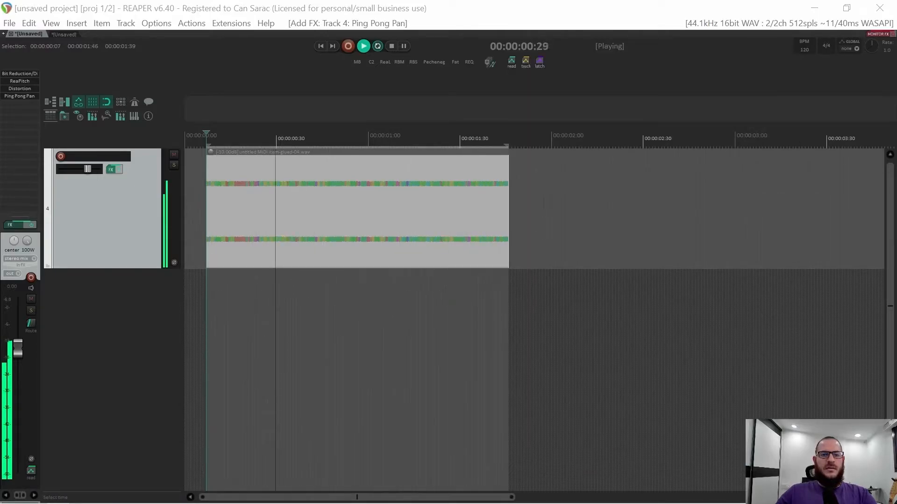
{"action": "left_click_drag", "start_coordinate": [475, 442], "coordinate": [679, 166]}
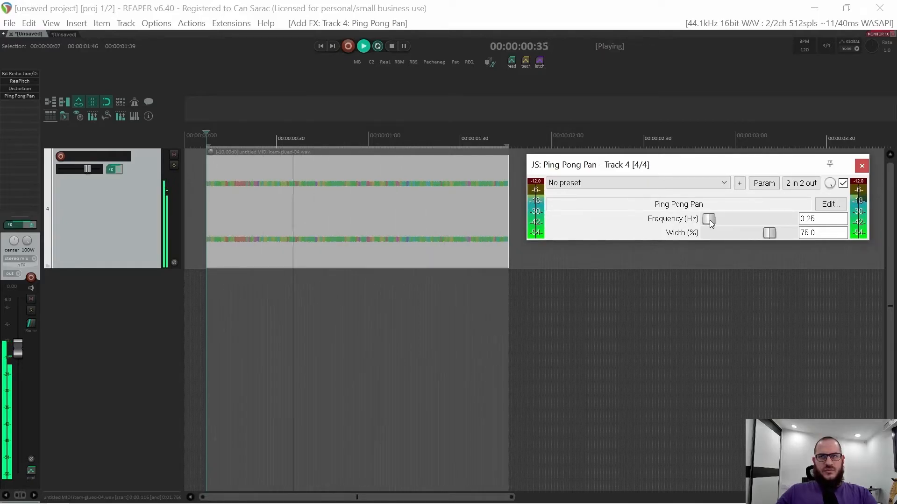
Try different ping pong pan rates, setting the width to 100% and the frequency to 9.7 Hz.
{"action": "left_click_drag", "start_coordinate": [706, 226], "coordinate": [733, 222]}
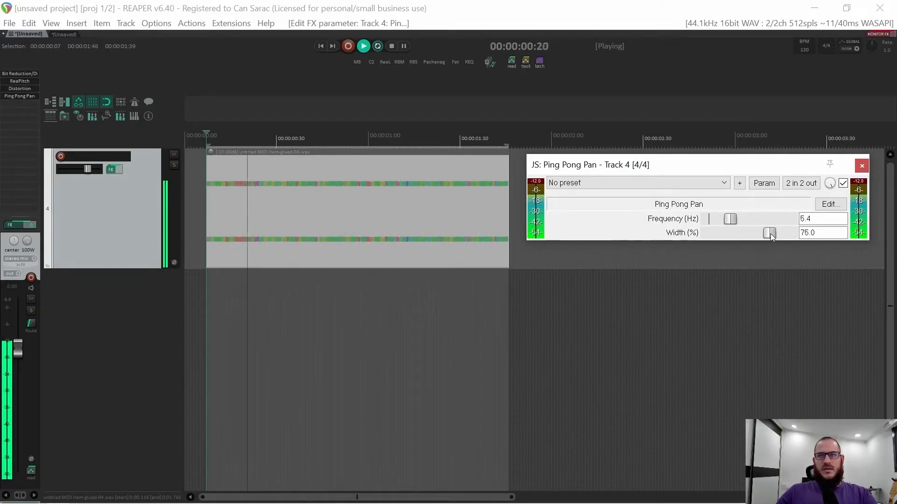
{"action": "left_click_drag", "start_coordinate": [770, 234], "coordinate": [804, 240]}
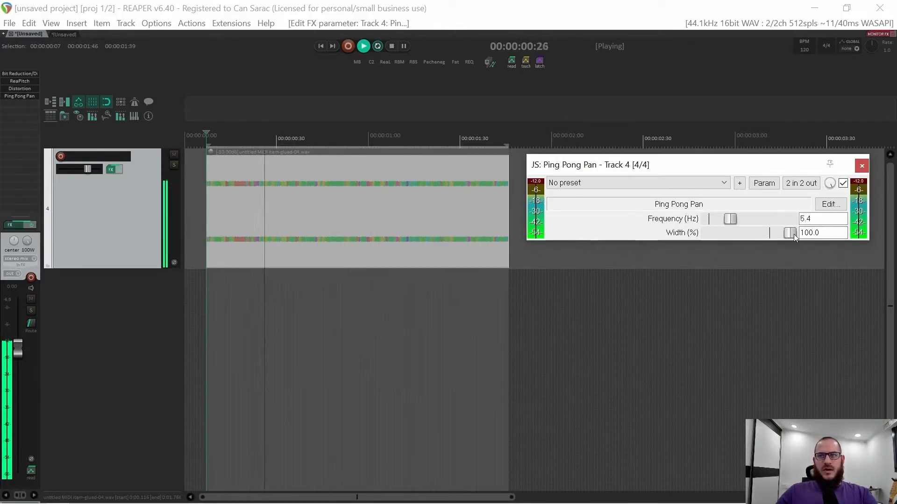
{"action": "left_click_drag", "start_coordinate": [734, 221], "coordinate": [758, 224]}
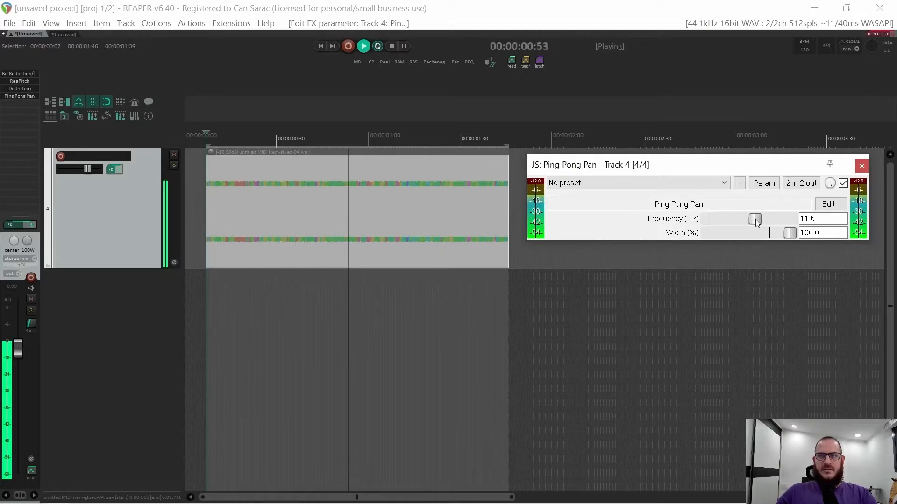
{"action": "mouse_move", "coordinate": [757, 222]}
{"action": "left_mouse_down"}
{"action": "mouse_move", "coordinate": [716, 222]}
{"action": "mouse_move", "coordinate": [741, 223]}
{"action": "left_mouse_up"}
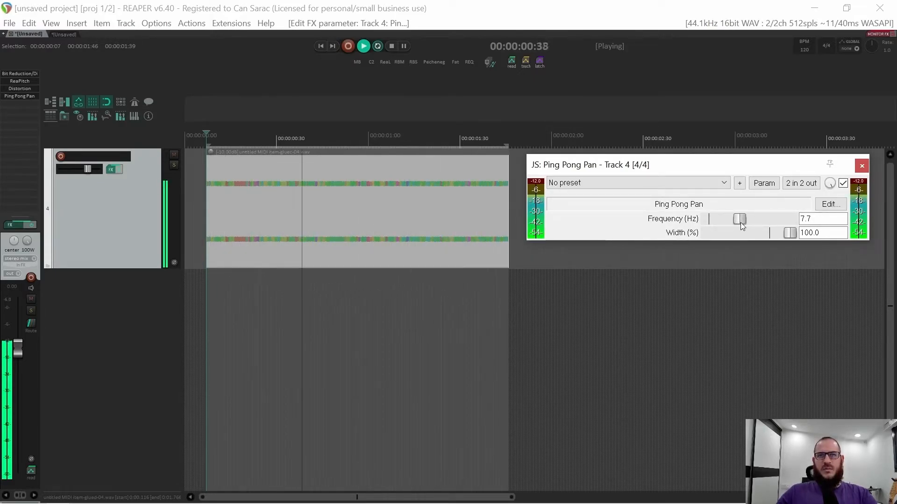
{"action": "left_click_drag", "start_coordinate": [740, 223], "coordinate": [750, 223]}
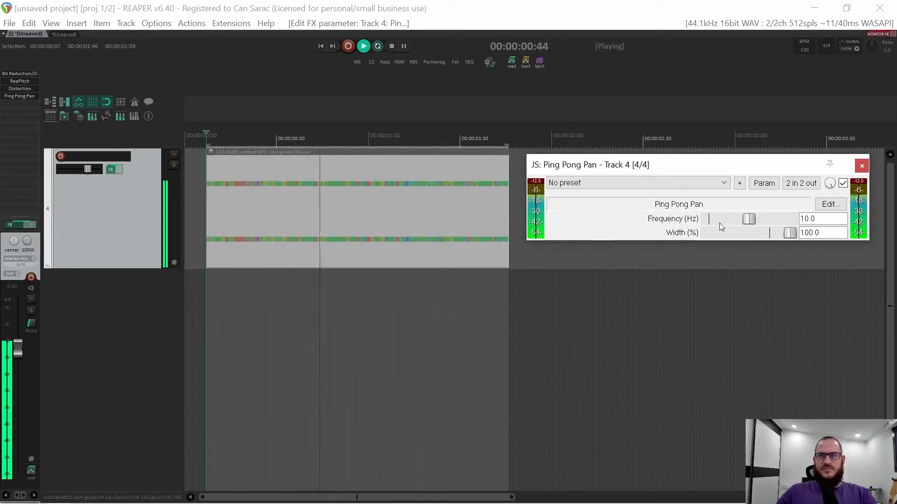
{"action": "scroll", "coordinate": [748, 221], "scroll_direction": "down", "scroll_amount": 2}
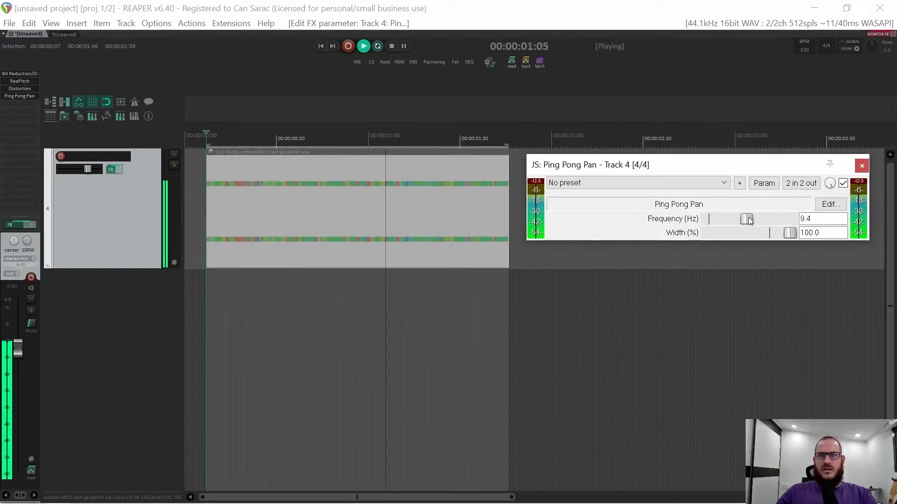
{"action": "scroll", "coordinate": [748, 222], "scroll_direction": "up", "scroll_amount": 1}
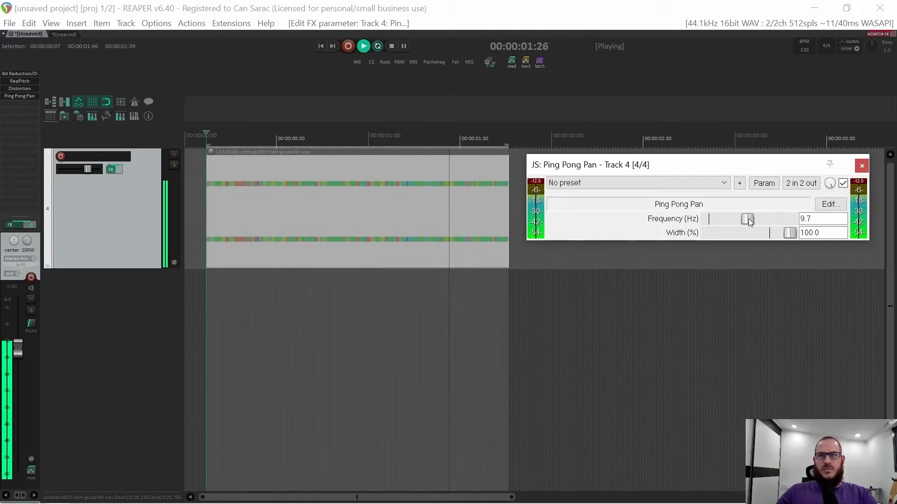
Enable parameter modulation on the Ping Pong Pan frequency with an LFO using the random shape.
{"action": "left_click", "coordinate": [764, 184]}
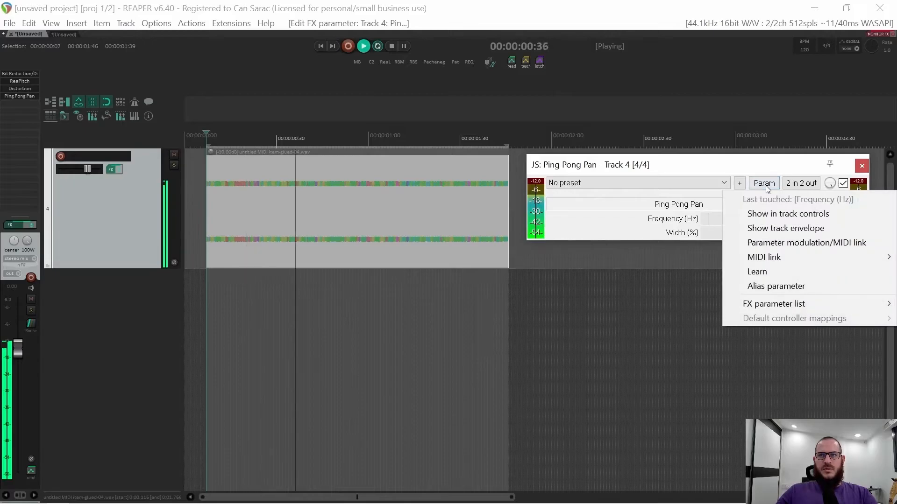
{"action": "left_click", "coordinate": [795, 243]}
{"action": "left_click_drag", "start_coordinate": [122, 22], "coordinate": [732, 265]}
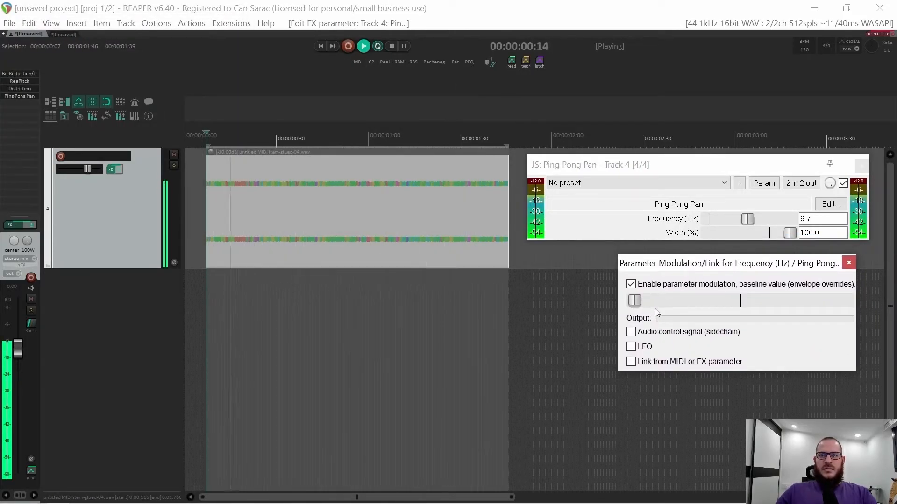
{"action": "left_click", "coordinate": [631, 347]}
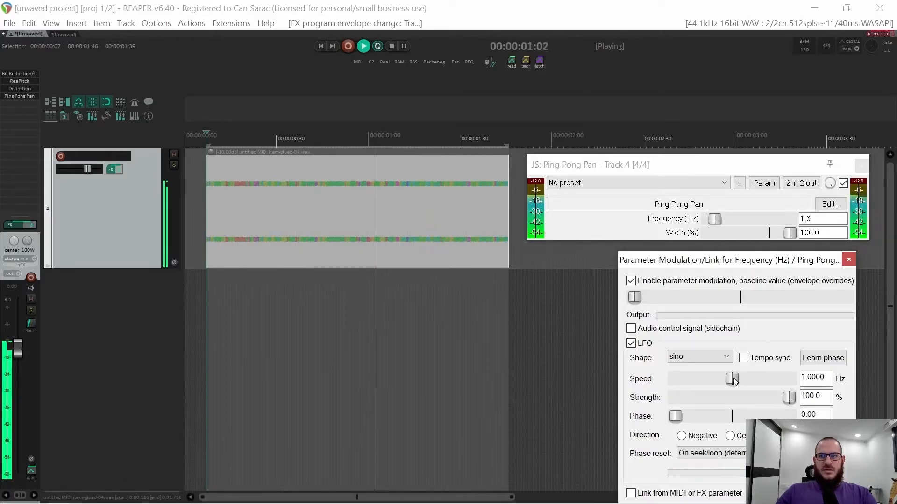
{"action": "left_click", "coordinate": [692, 357]}
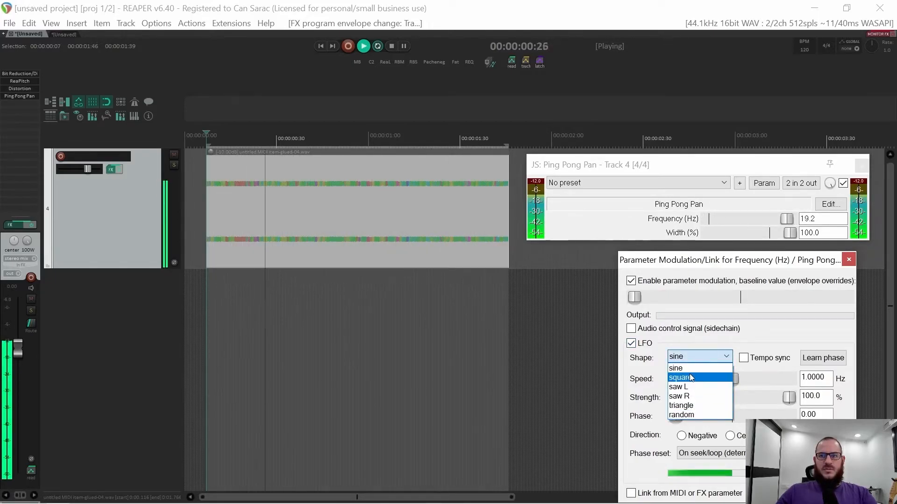
{"action": "left_click", "coordinate": [682, 416]}
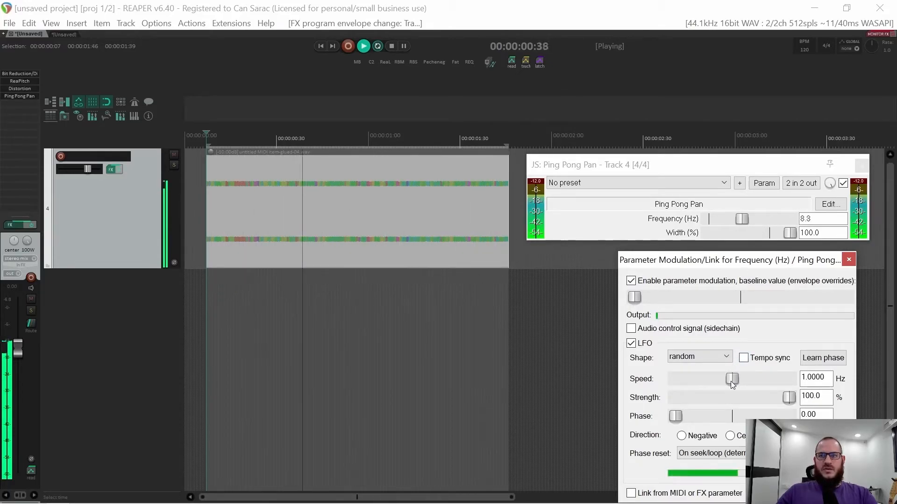
Set the LFO speed to 8 Hz, its direction to centered and the baseline to its midpoint, and close the modulation and effect windows.
{"action": "left_click_drag", "start_coordinate": [733, 381], "coordinate": [792, 383]}
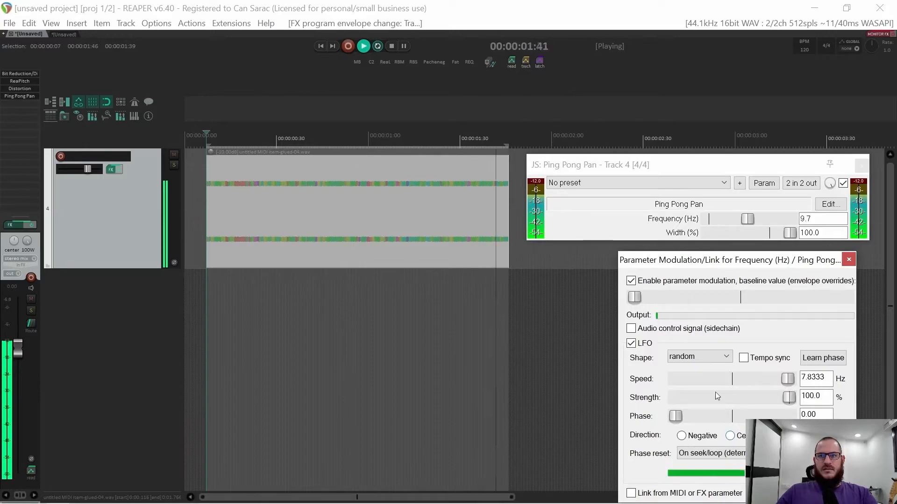
{"action": "left_click_drag", "start_coordinate": [635, 299], "coordinate": [688, 302]}
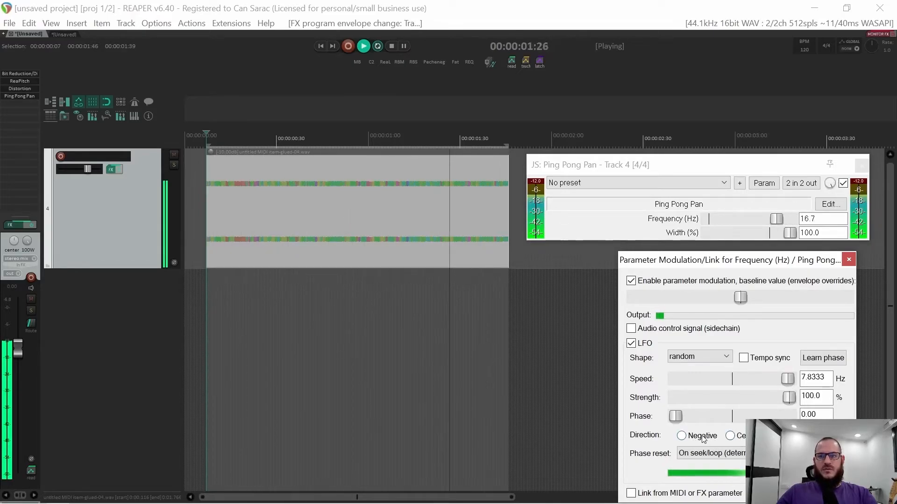
{"action": "left_click", "coordinate": [742, 436]}
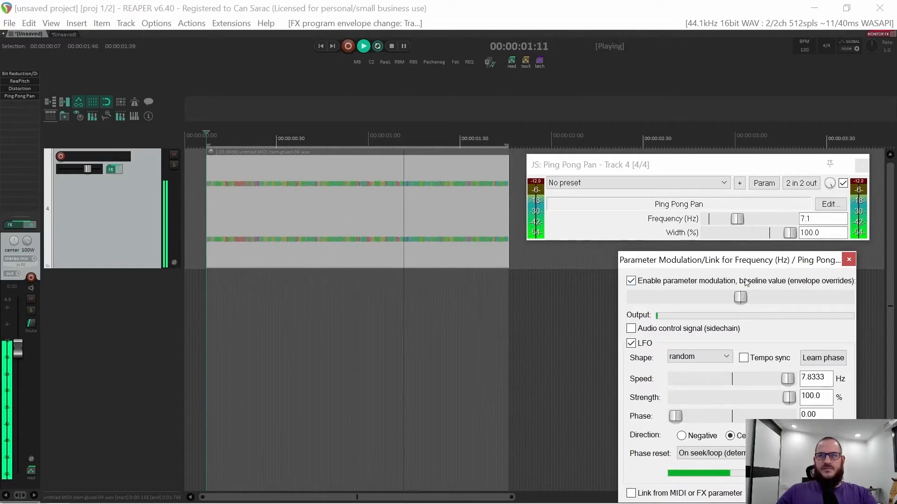
{"action": "left_click_drag", "start_coordinate": [789, 381], "coordinate": [792, 382]}
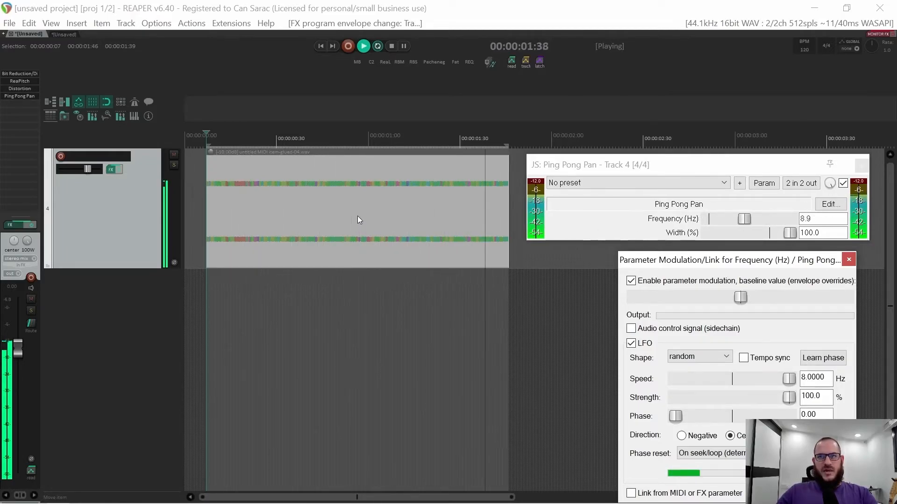
{"action": "left_click", "coordinate": [848, 261]}
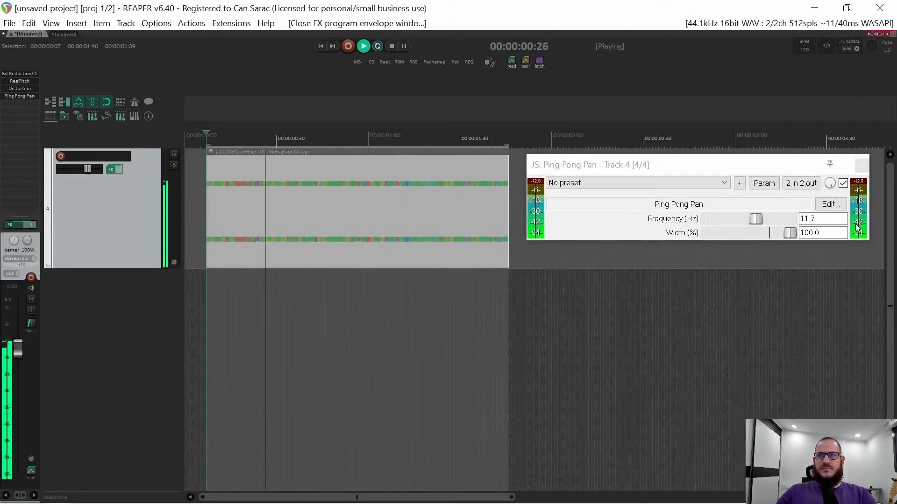
{"action": "left_click", "coordinate": [862, 167]}
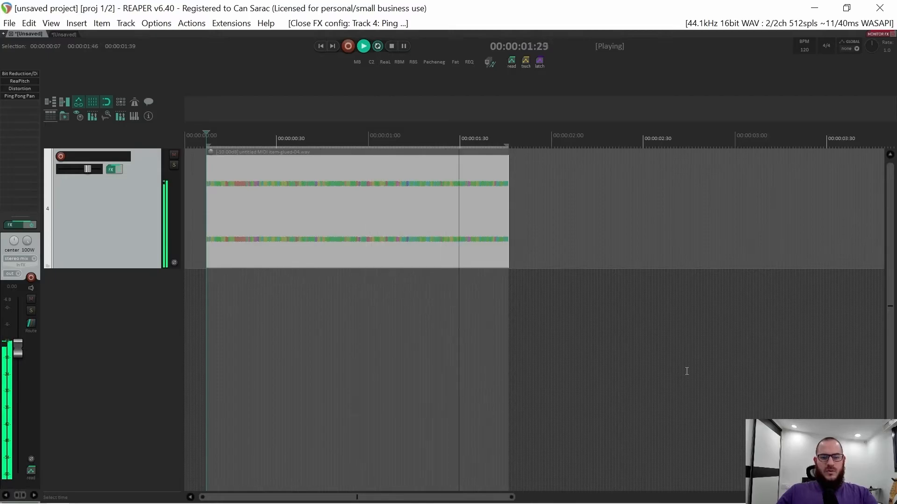
Add the JS: Tremolo effect to track 4 after Ping Pong Pan and move its window clear of the noise item.
{"action": "double_click", "coordinate": [21, 107]}
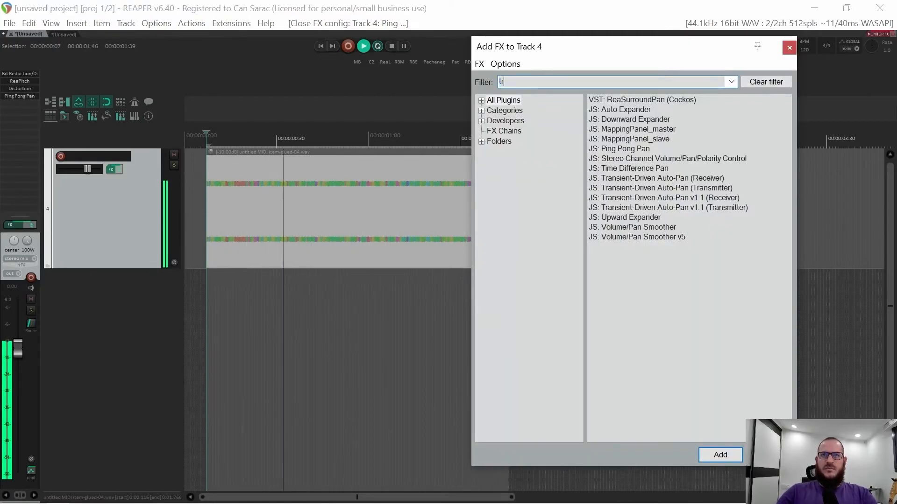
{"action": "type", "text": "trem"}
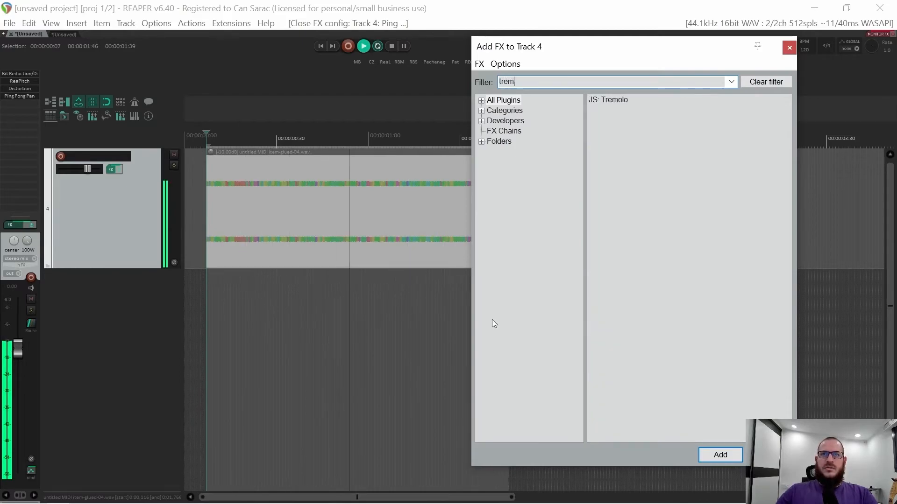
{"action": "double_click", "coordinate": [609, 100]}
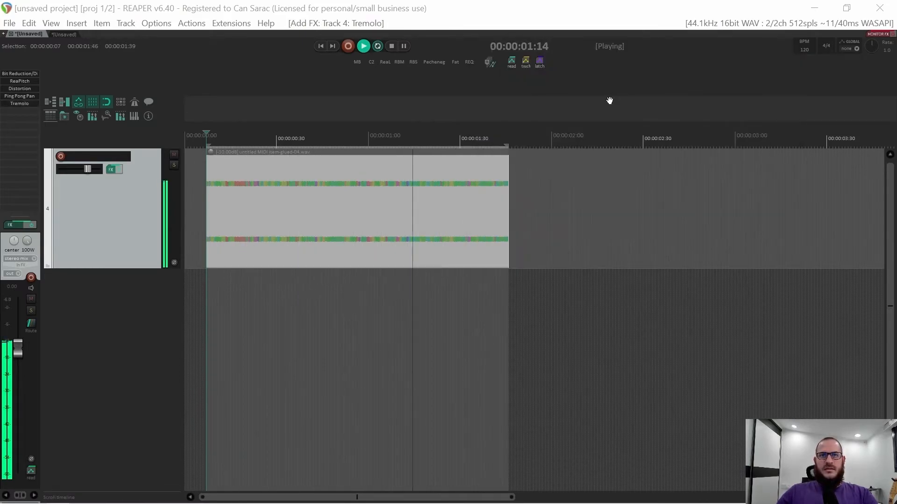
{"action": "left_click_drag", "start_coordinate": [570, 354], "coordinate": [695, 174]}
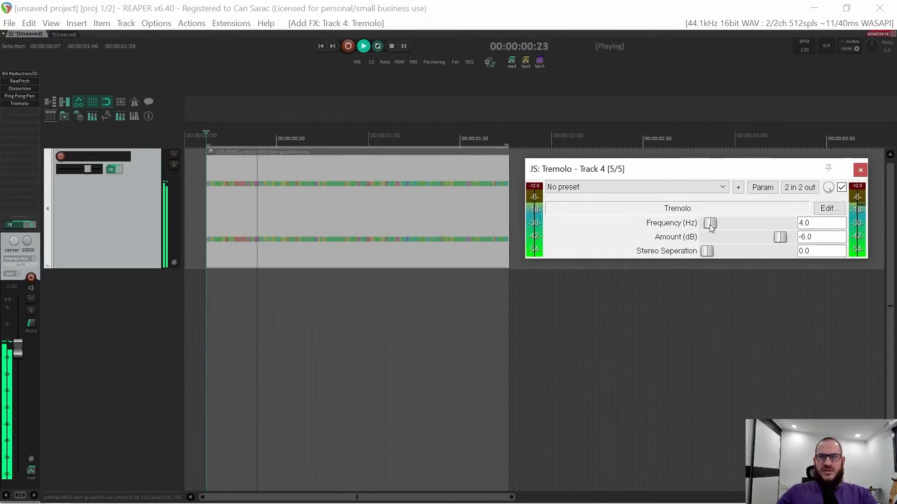
Set the Tremolo frequency to 47 Hz, the amount to -7 dB and the stereo separation to 0.8.
{"action": "left_click_drag", "start_coordinate": [710, 226], "coordinate": [741, 226]}
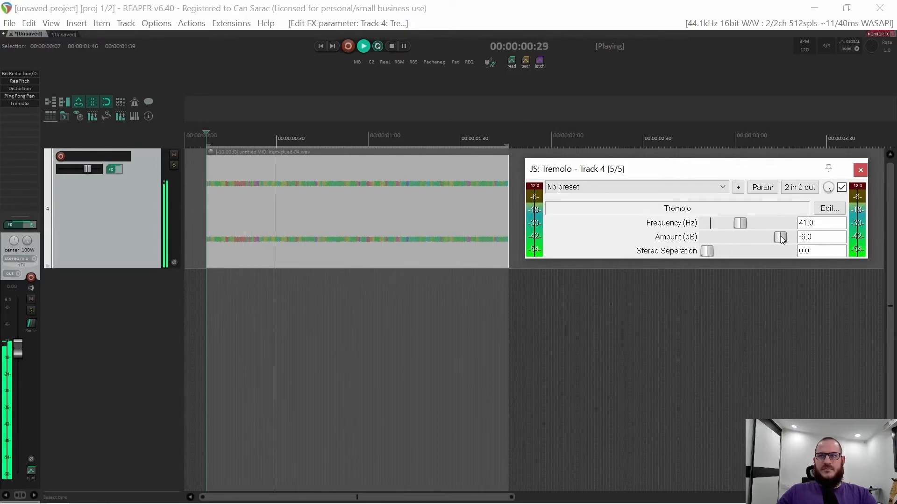
{"action": "left_click_drag", "start_coordinate": [789, 240], "coordinate": [783, 240]}
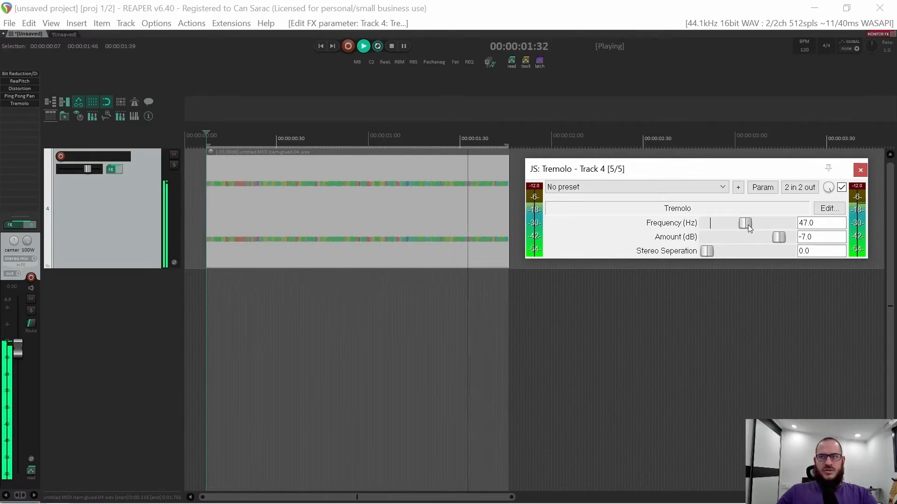
{"action": "left_click_drag", "start_coordinate": [705, 251], "coordinate": [776, 254]}
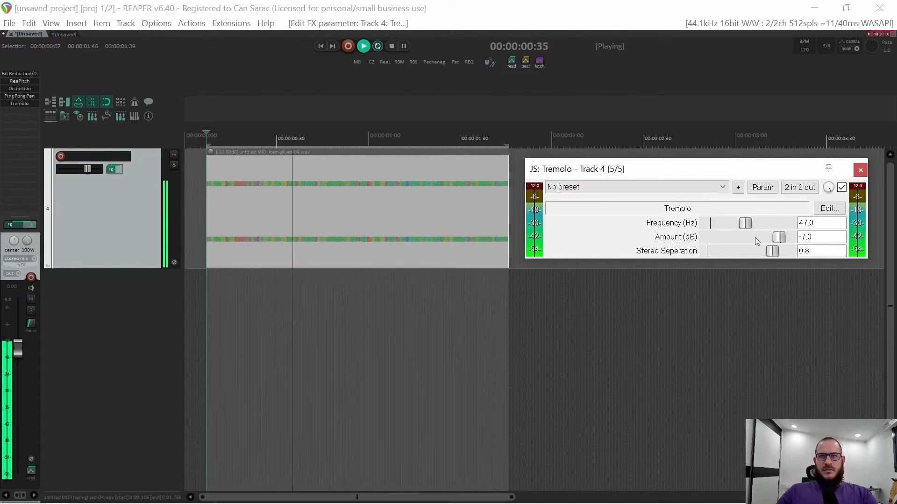
Try Tremolo frequencies of 49 and 56 Hz, settle on 34 Hz and close the effect window.
{"action": "left_click_drag", "start_coordinate": [744, 223], "coordinate": [746, 225]}
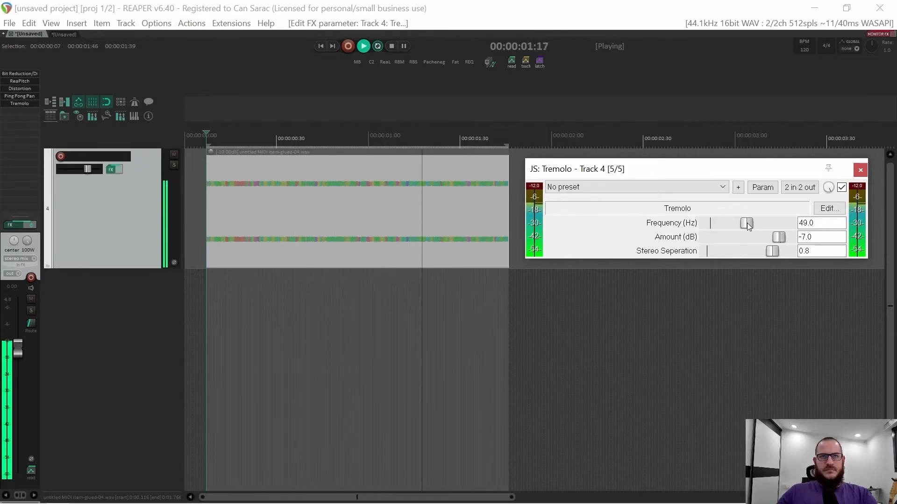
{"action": "left_click_drag", "start_coordinate": [747, 223], "coordinate": [752, 223]}
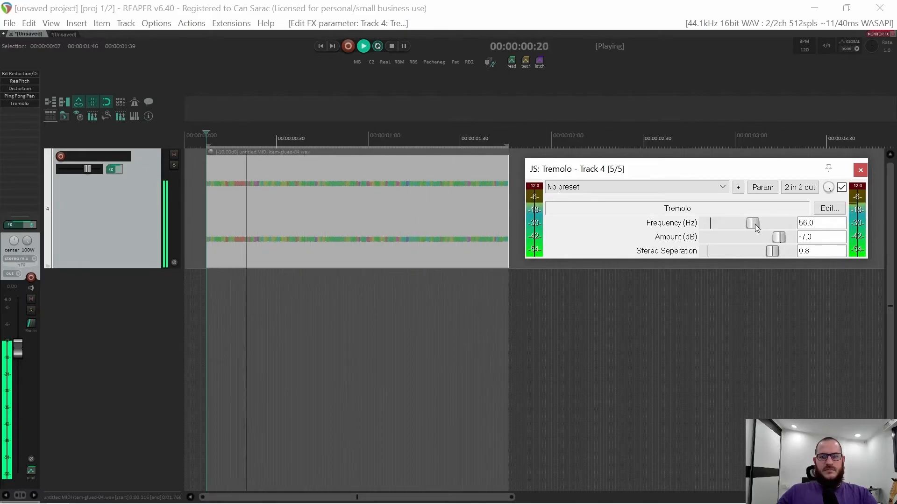
{"action": "mouse_move", "coordinate": [752, 223]}
{"action": "left_mouse_down"}
{"action": "mouse_move", "coordinate": [785, 225]}
{"action": "mouse_move", "coordinate": [719, 222]}
{"action": "mouse_move", "coordinate": [737, 226]}
{"action": "left_mouse_up"}
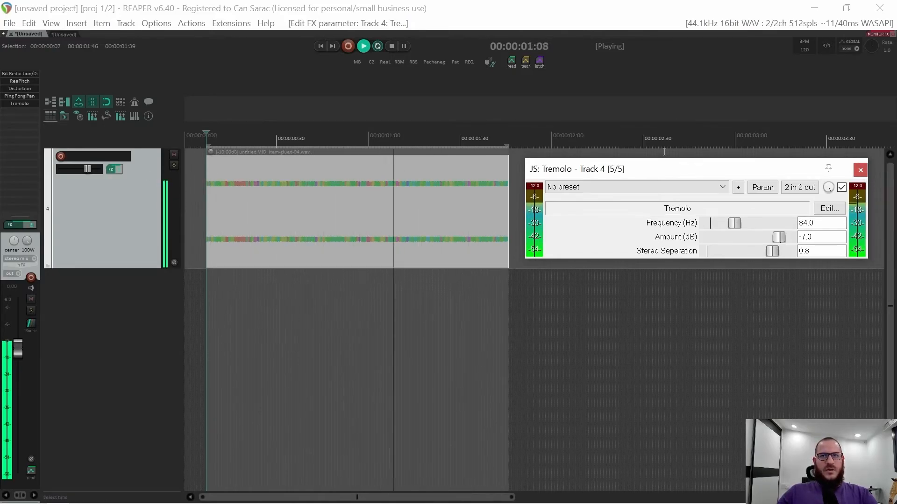
{"action": "left_click", "coordinate": [861, 171]}
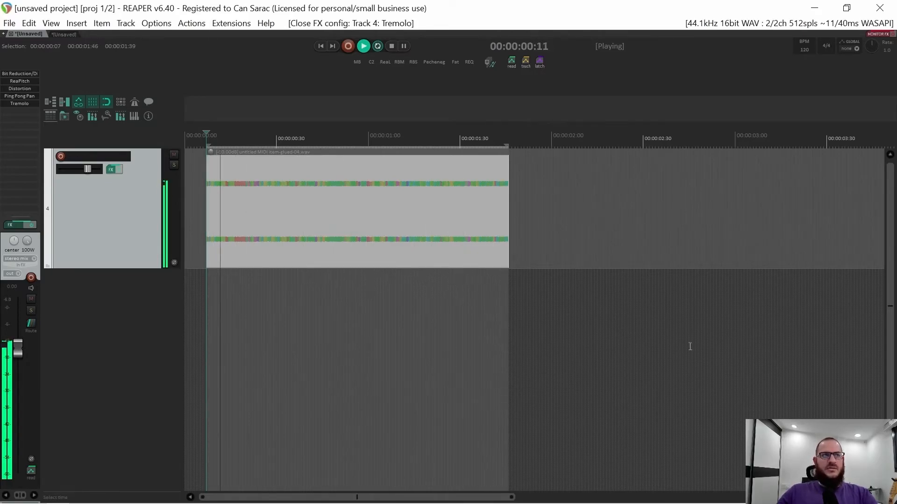
Add the ReaGate (Cockos) effect to track 4 after Tremolo and set its threshold to -12.3 dB.
{"action": "double_click", "coordinate": [24, 111]}
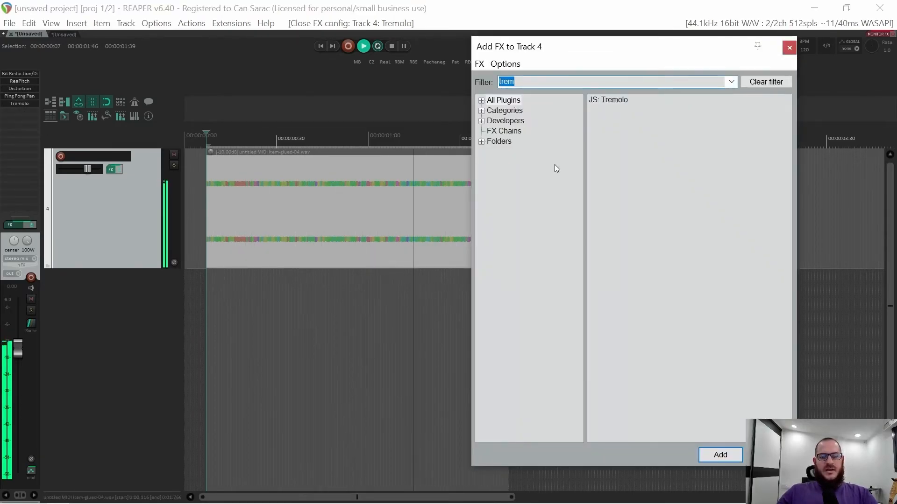
{"action": "type", "text": "gate"}
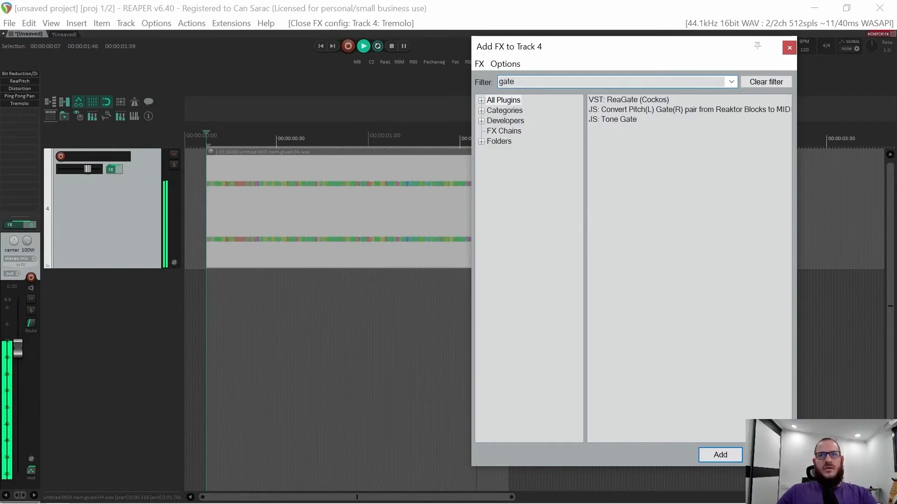
{"action": "double_click", "coordinate": [628, 100]}
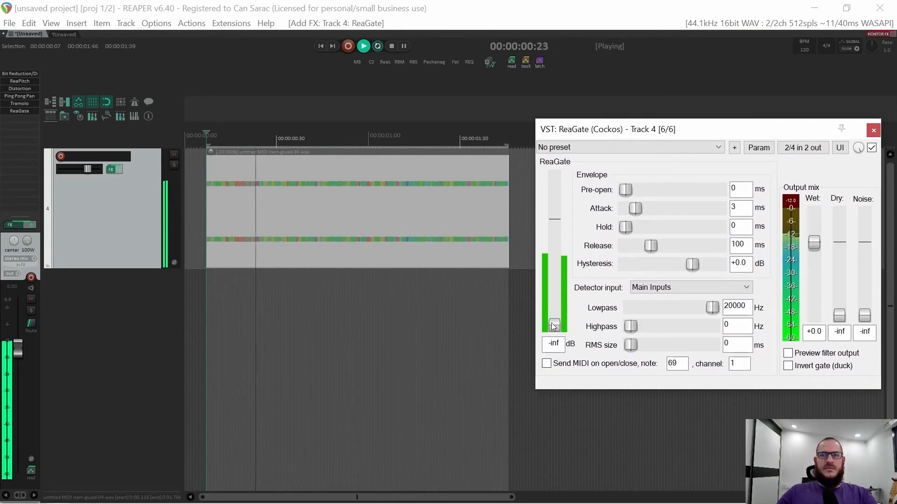
{"action": "left_click_drag", "start_coordinate": [554, 327], "coordinate": [559, 255]}
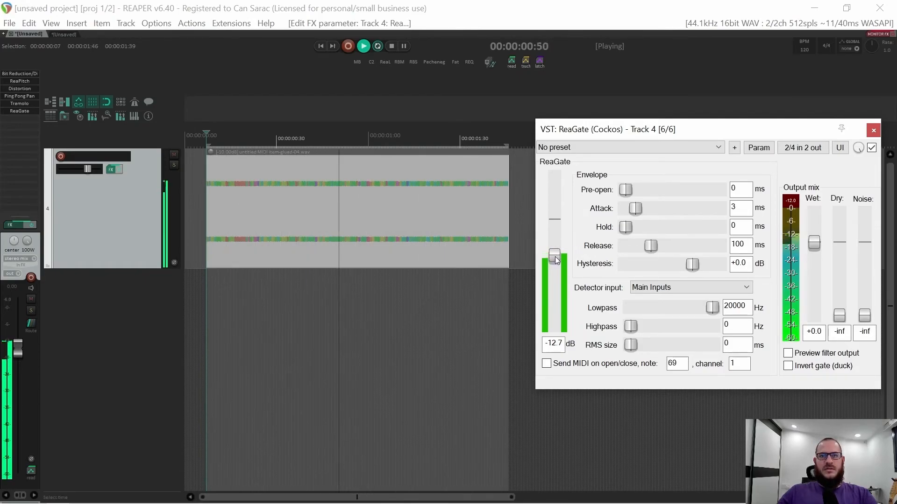
{"action": "mouse_move", "coordinate": [557, 261]}
{"action": "left_mouse_down"}
{"action": "mouse_move", "coordinate": [558, 241]}
{"action": "mouse_move", "coordinate": [557, 259]}
{"action": "left_mouse_up"}
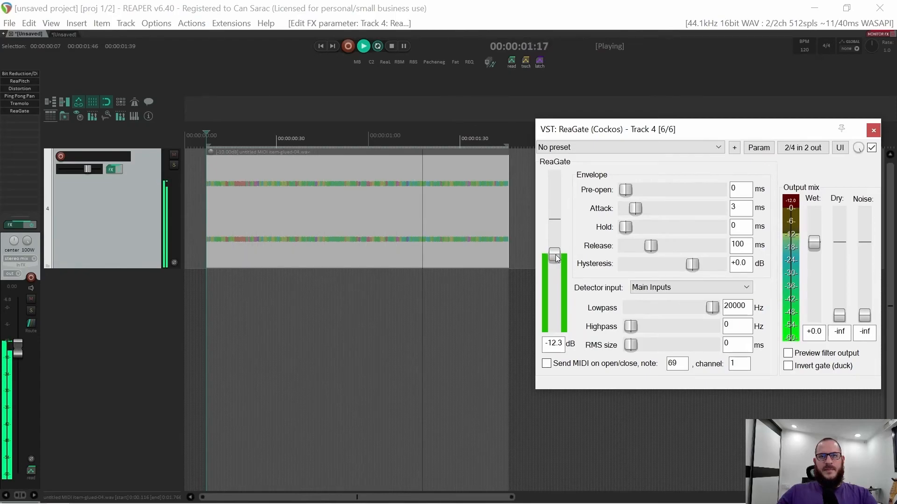
Set ReaGate's attack to 29 ms, release to 262 ms, hold to 59 ms and threshold to -12.1 dB, and close its window.
{"action": "left_click_drag", "start_coordinate": [638, 207], "coordinate": [657, 212]}
{"action": "left_click_drag", "start_coordinate": [651, 247], "coordinate": [663, 251]}
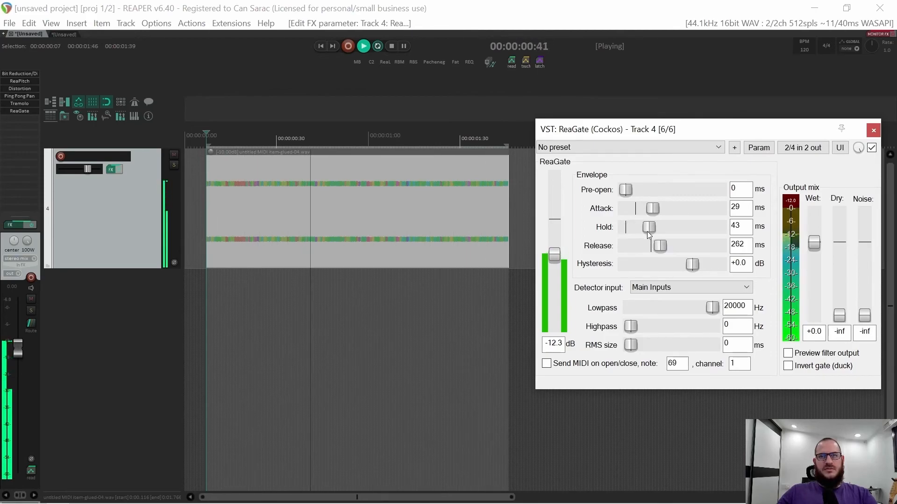
{"action": "left_click", "coordinate": [648, 232]}
{"action": "left_click_drag", "start_coordinate": [556, 256], "coordinate": [559, 259]}
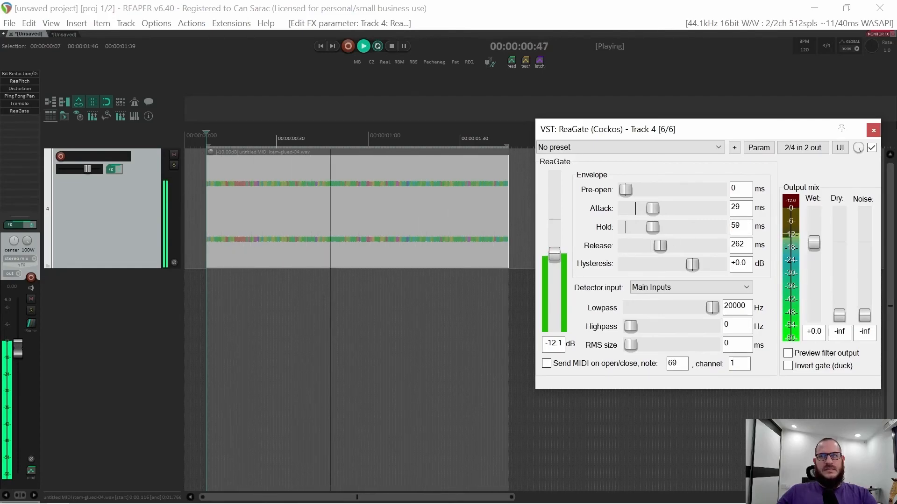
{"action": "left_click", "coordinate": [873, 129]}
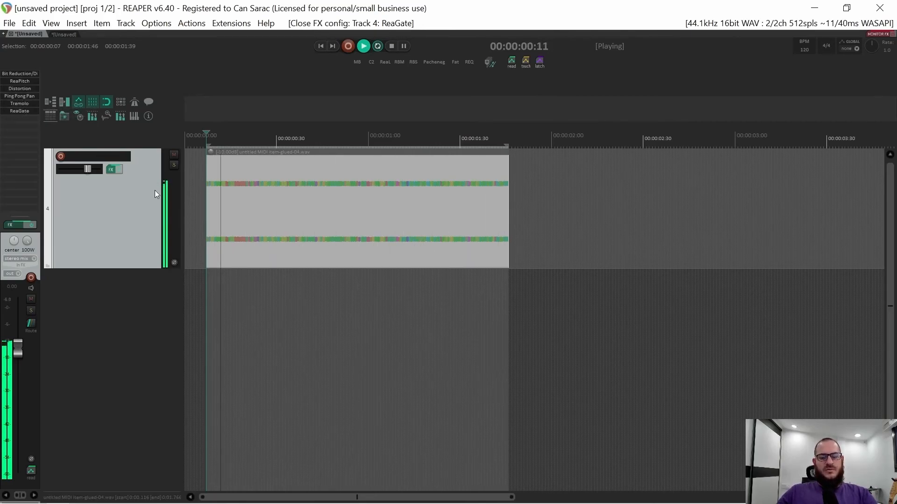
Toggle the bypass of track 4's whole effects chain to compare the dry and processed sound, ending with the chain bypassed.
{"action": "key", "text": "b"}
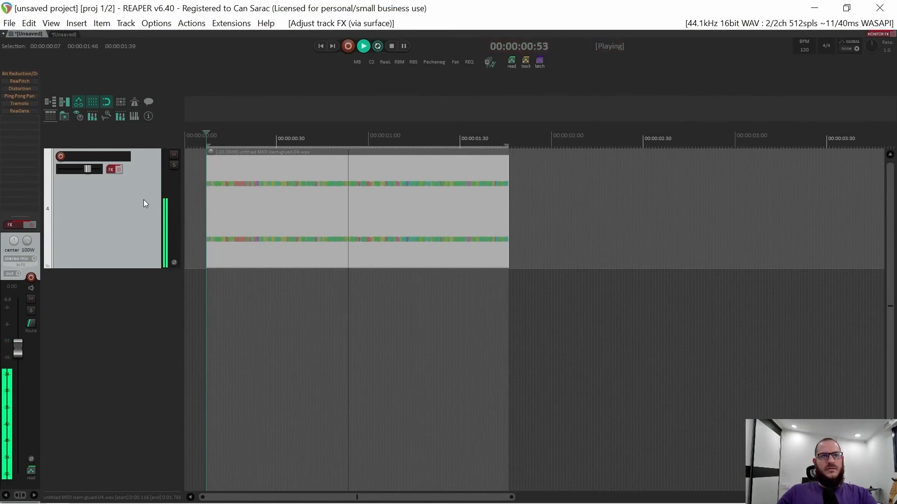
{"action": "key", "text": "b"}
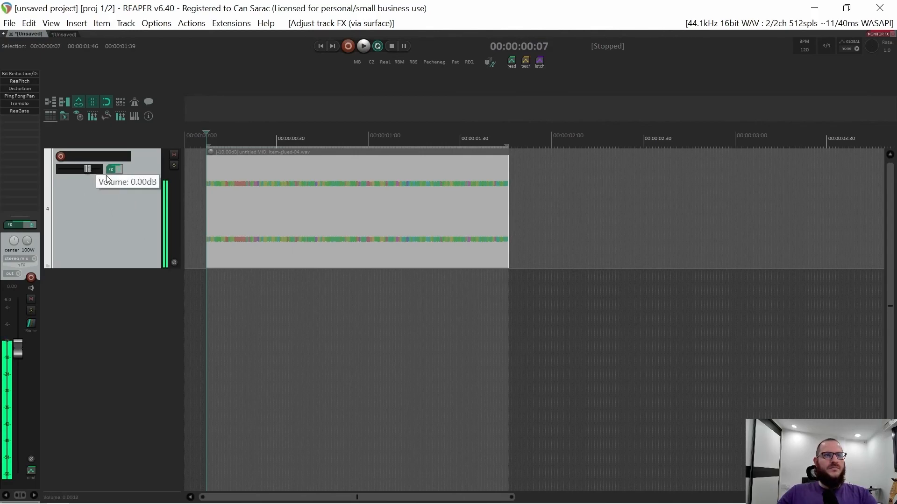
{"action": "key", "text": "b"}
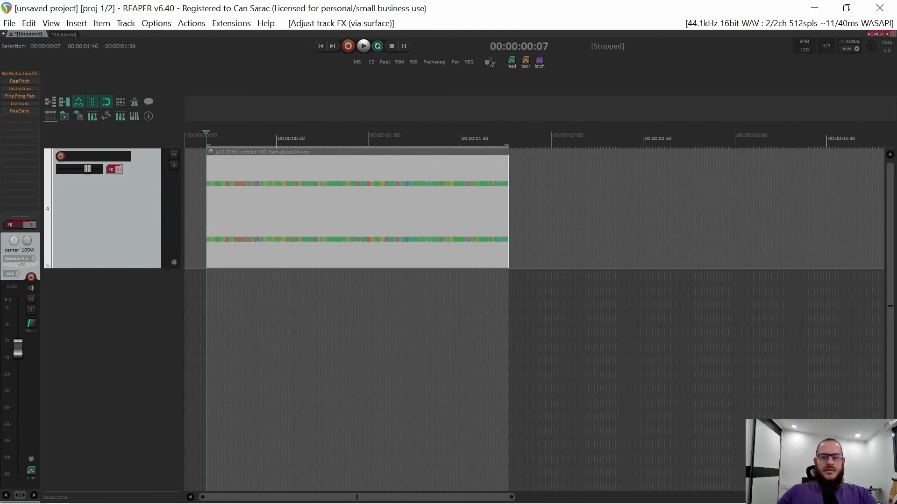